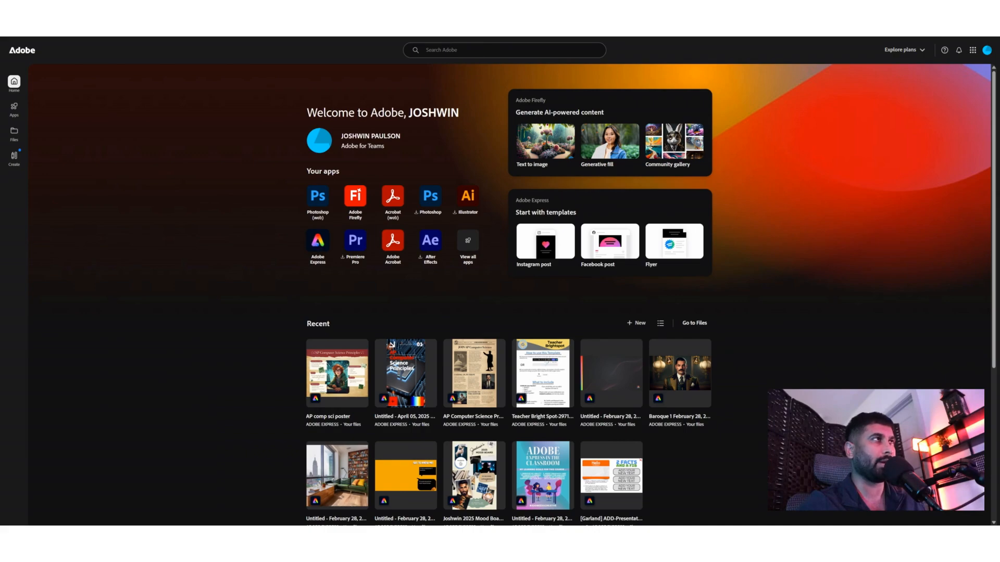
Step: Open Adobe Express and browse the categories of its template gallery
click(318, 240)
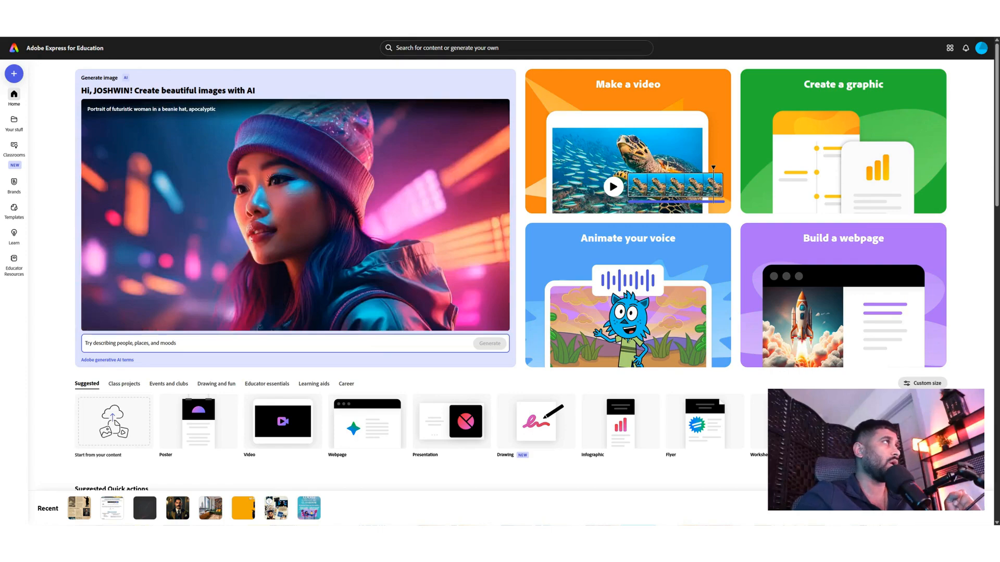
click(11, 211)
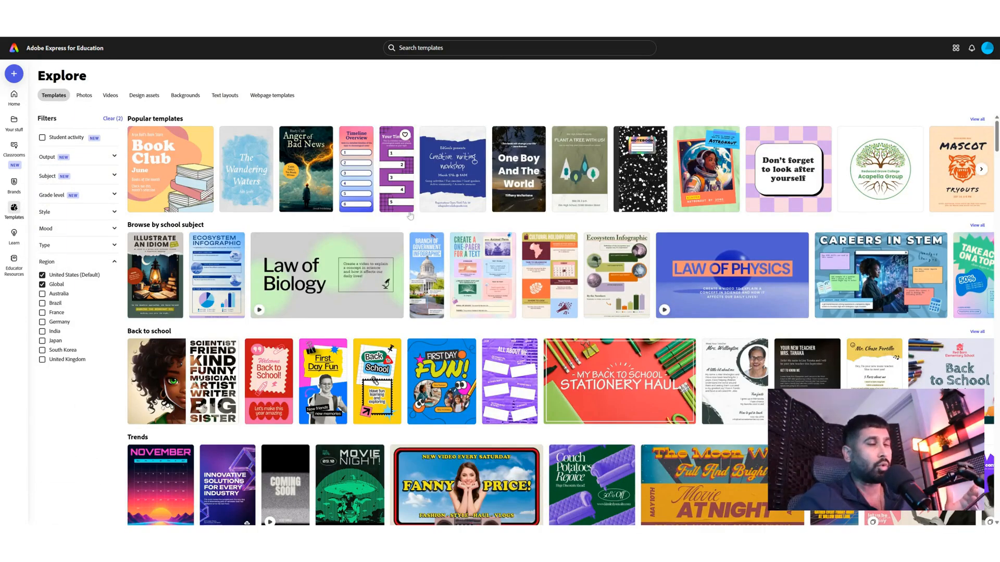
scroll(442, 244, down, 2)
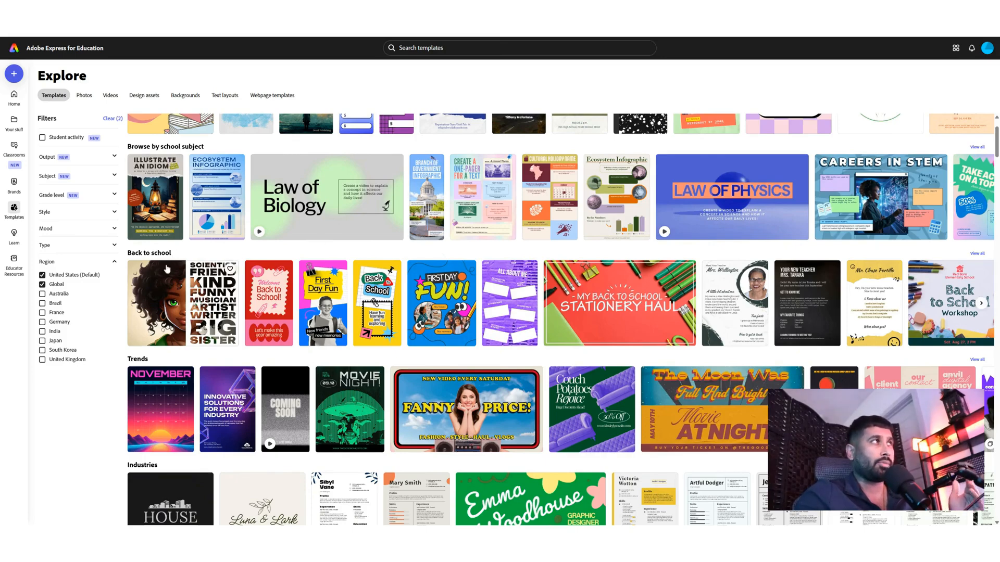
scroll(169, 269, down, 2)
scroll(162, 297, down, 6)
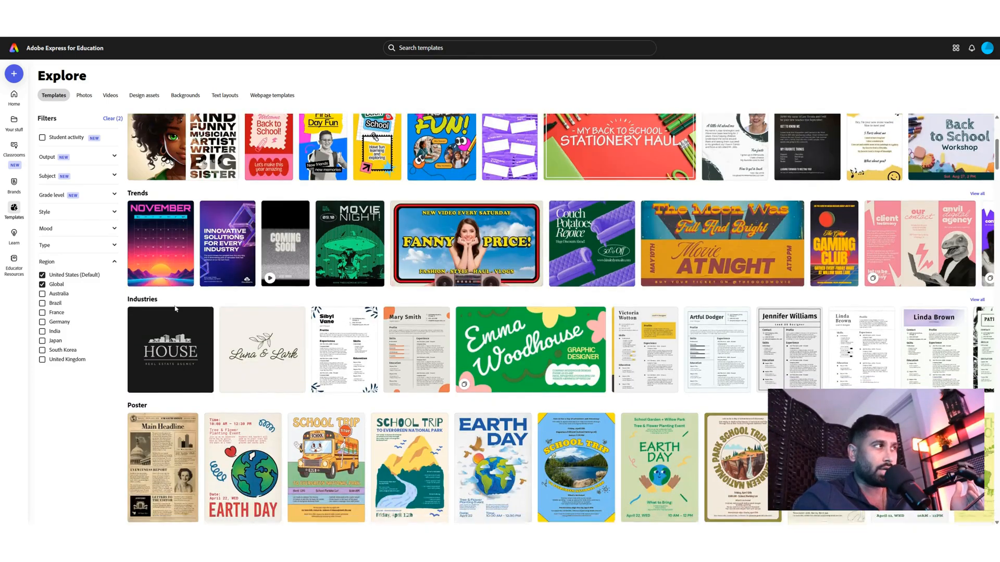
scroll(219, 343, down, 5)
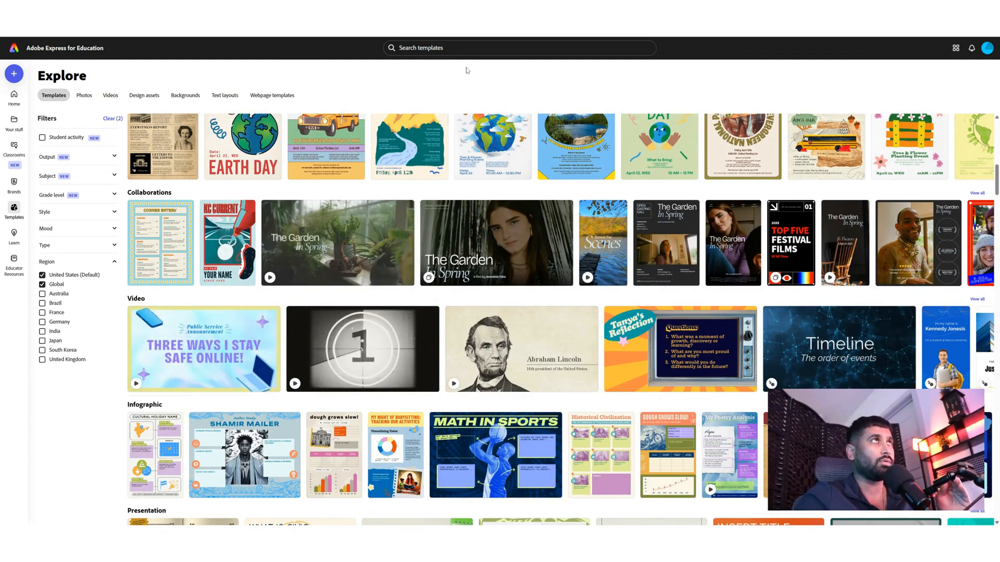
Step: Search the templates for "tech poster" and start customizing the Gray Tech Talk Event Instagram Portrait Post with the robot
click(471, 51)
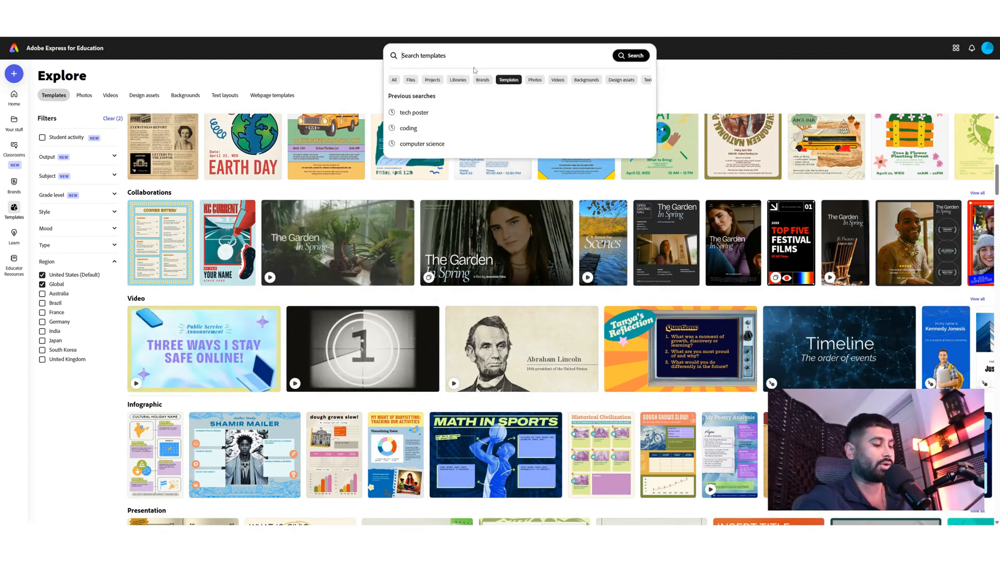
text(tech poster)
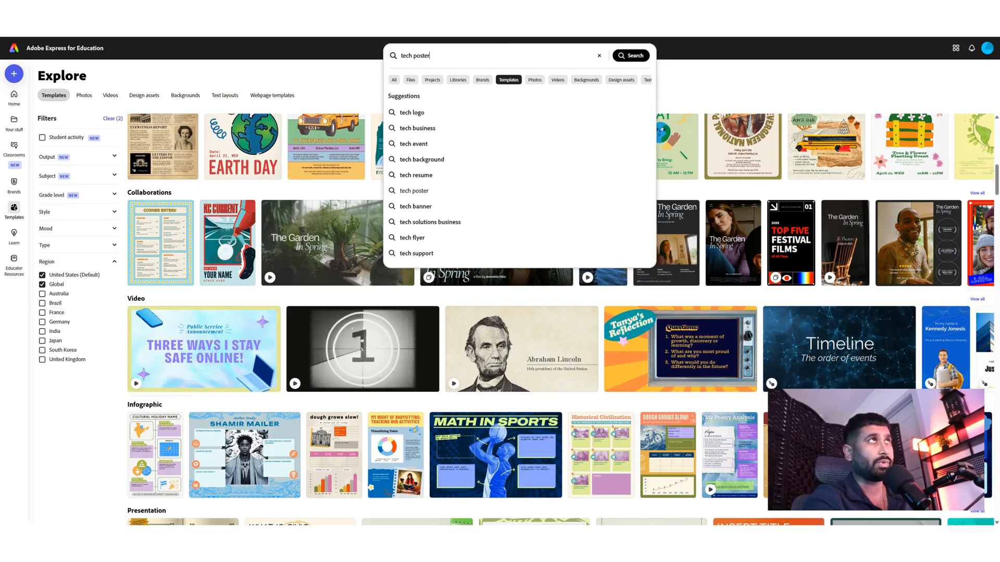
key(Return)
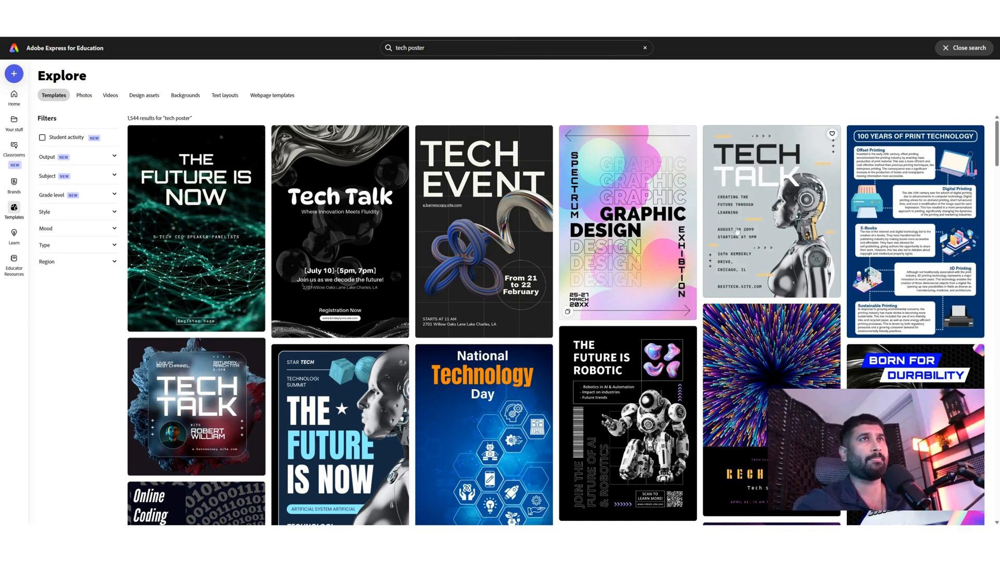
click(761, 219)
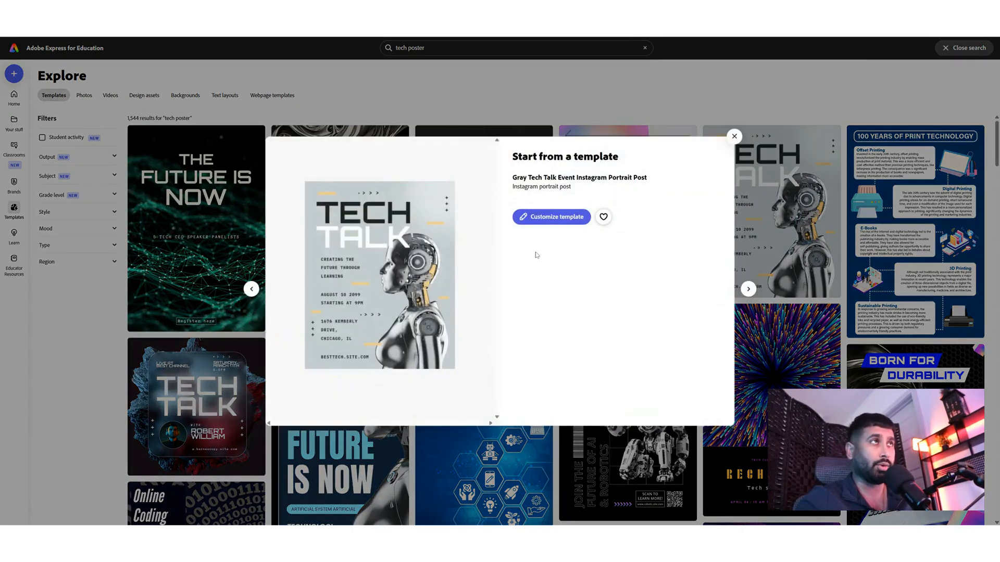
click(545, 225)
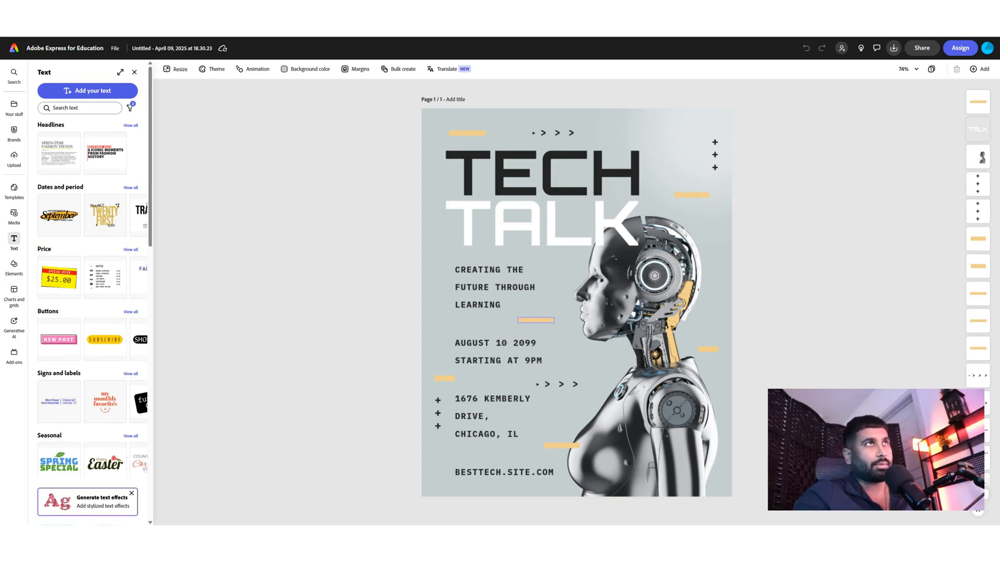
Step: Replace the headline words TECH and TALK with "AP Comp" and "Science", shrinking "AP Comp" to size 95 on one line
click(510, 186)
click(510, 183)
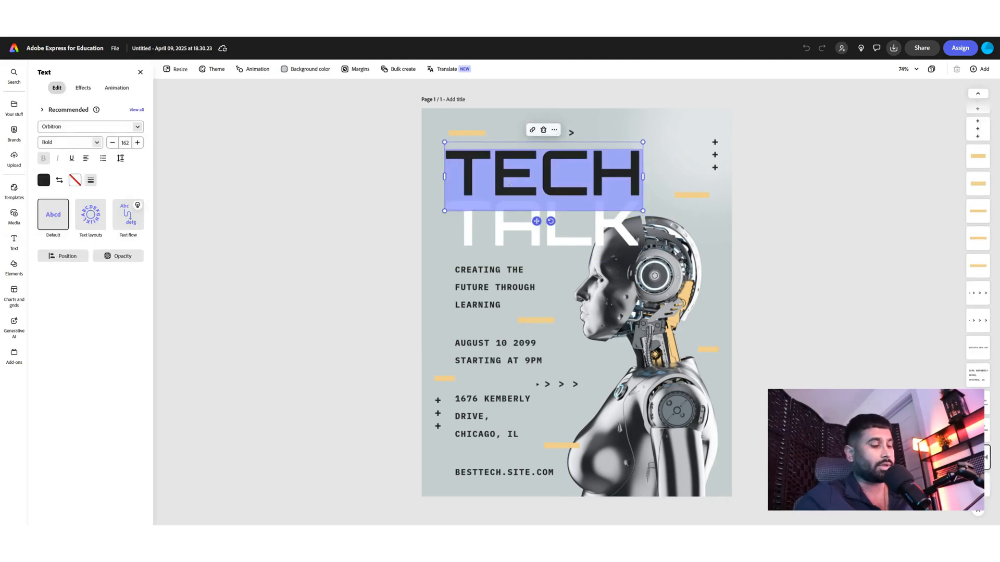
text(AP Comp)
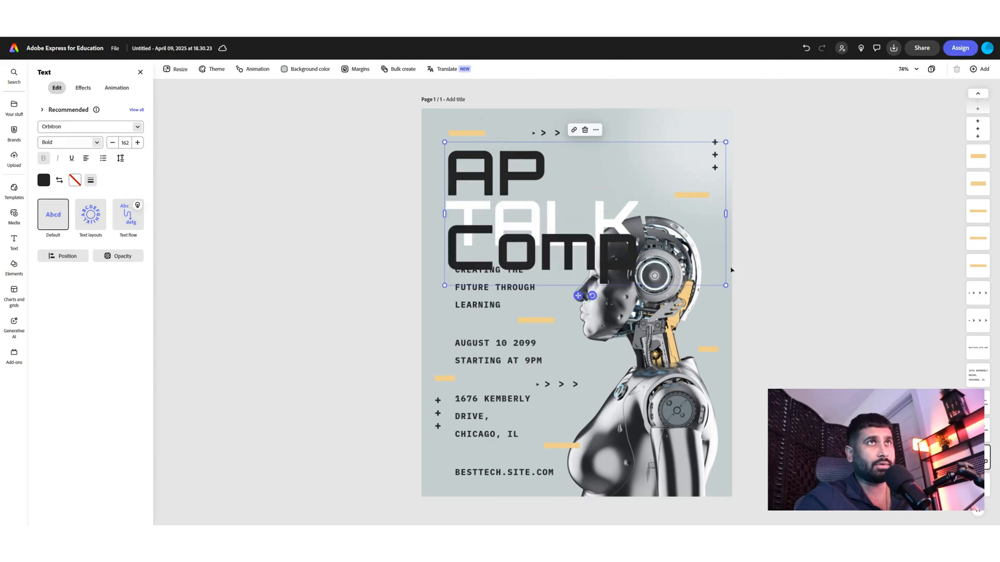
drag(725, 214, 622, 152)
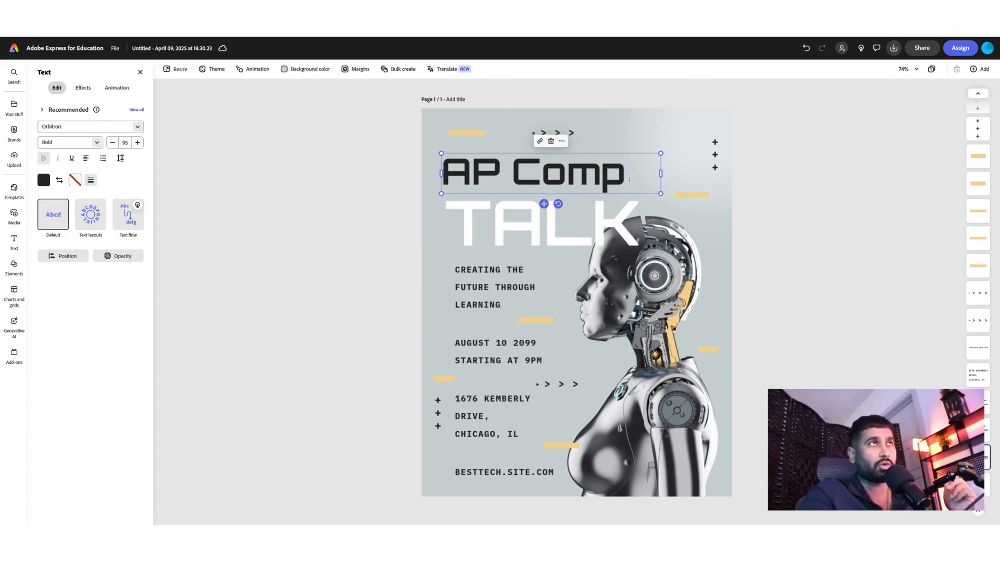
double_click(542, 236)
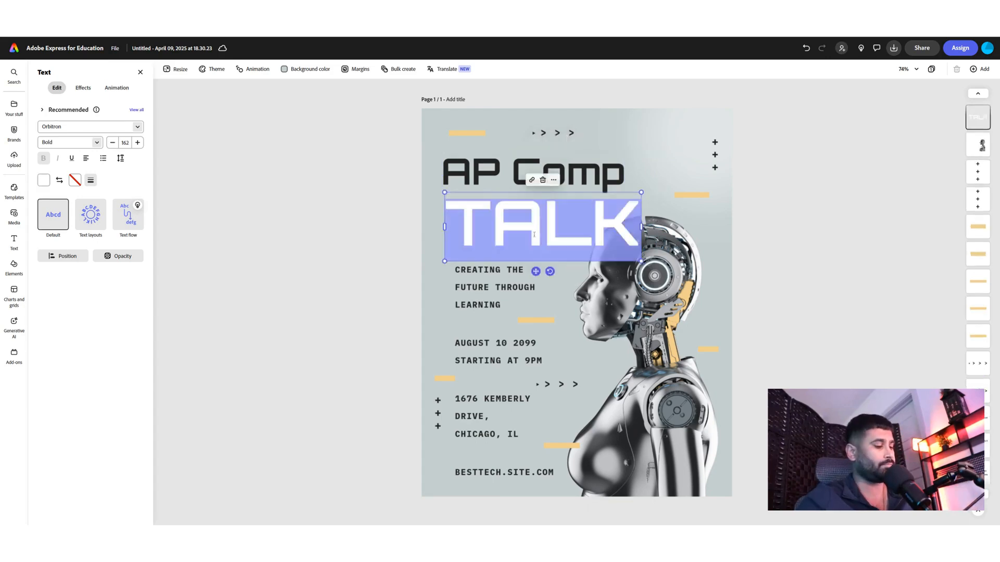
text(Science)
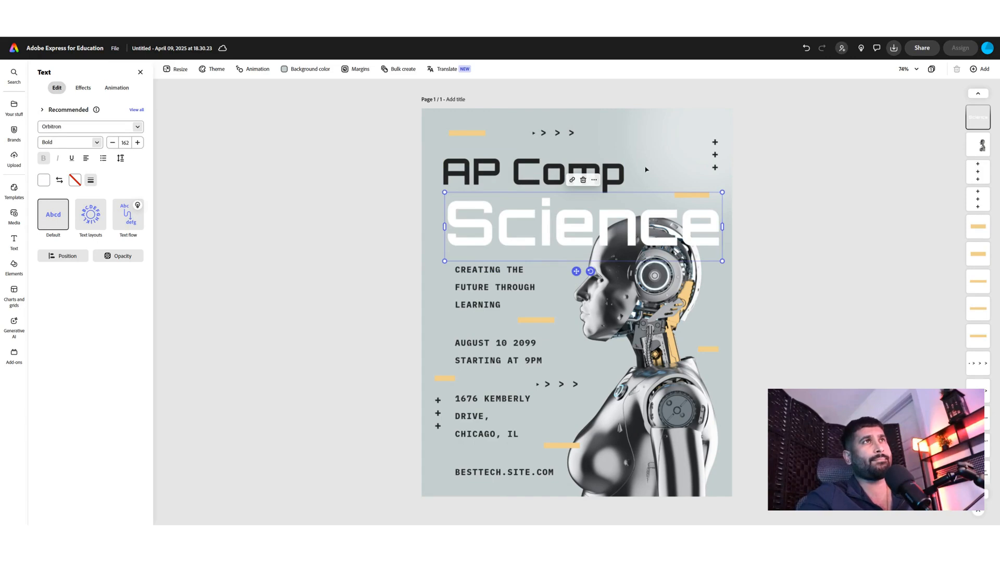
Step: Extend the first headline line to "AP Computer" and widen its text box to fit the words on one line
click(525, 181)
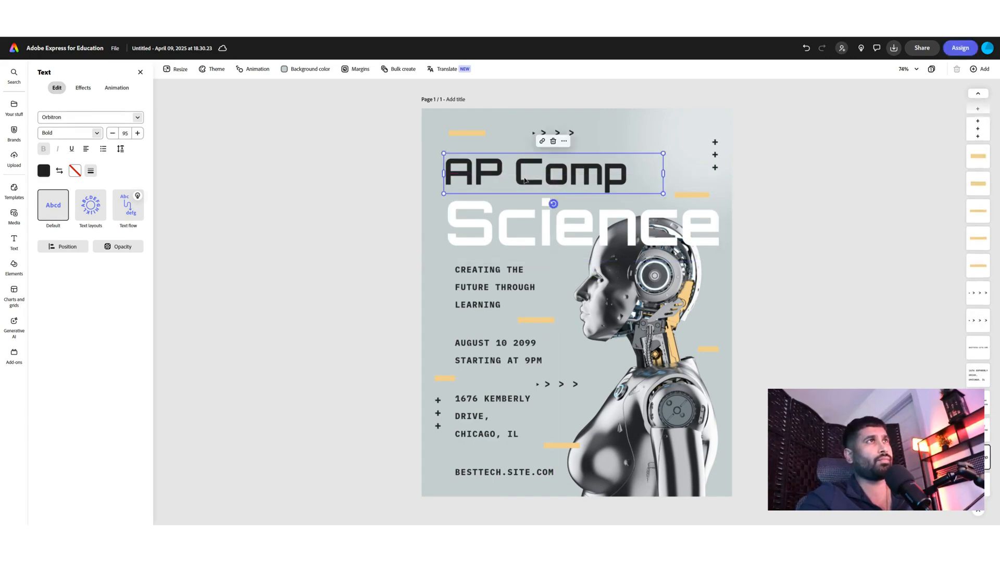
click(630, 174)
text(uter)
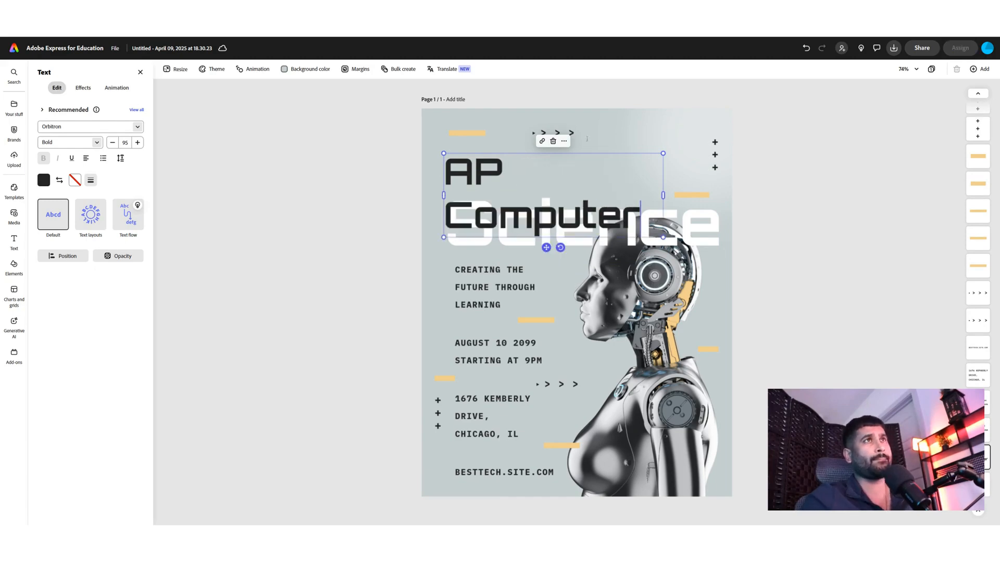
drag(665, 201, 723, 198)
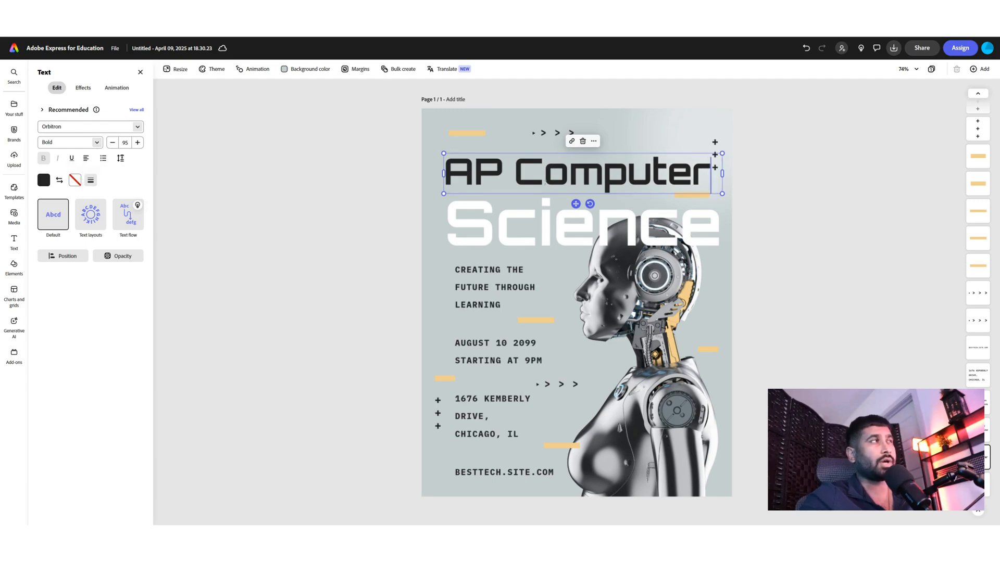
Step: Change the fill color of the "AP Computer" headline to red #D40000
click(44, 180)
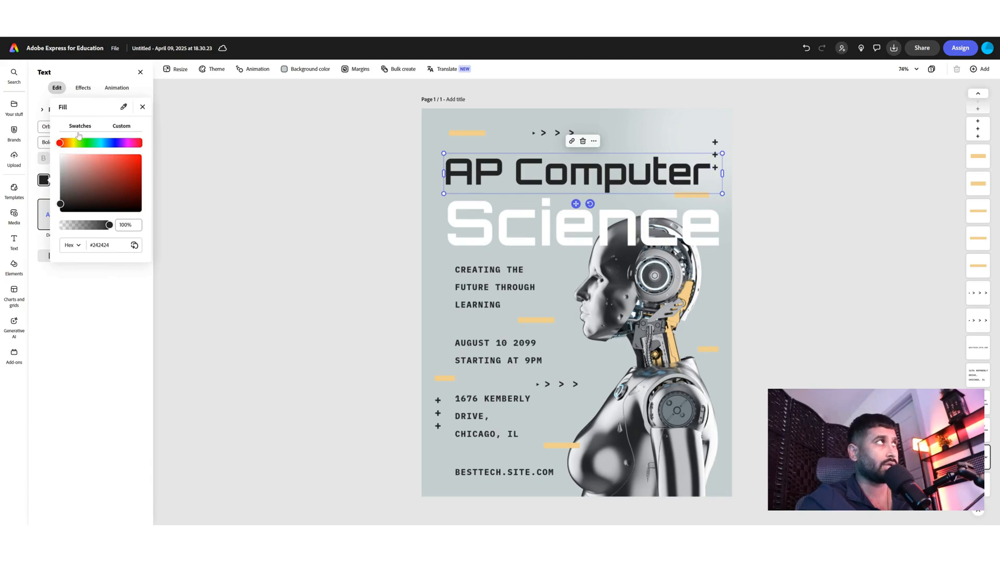
drag(121, 177, 149, 168)
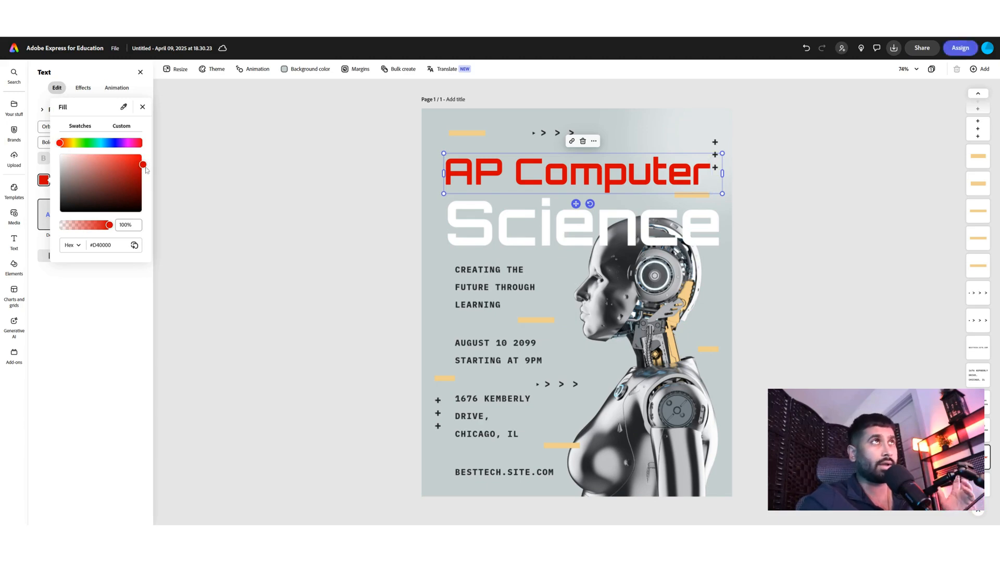
click(142, 108)
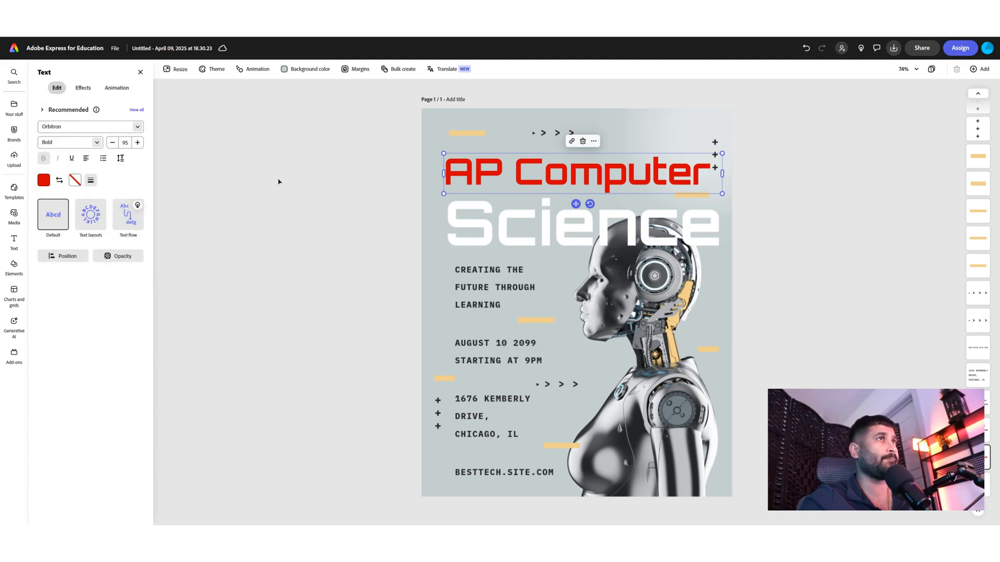
Step: Replace the "CREATING THE FUTURE THROUGH LEARNING" text with "Benefits of joining:"
click(477, 275)
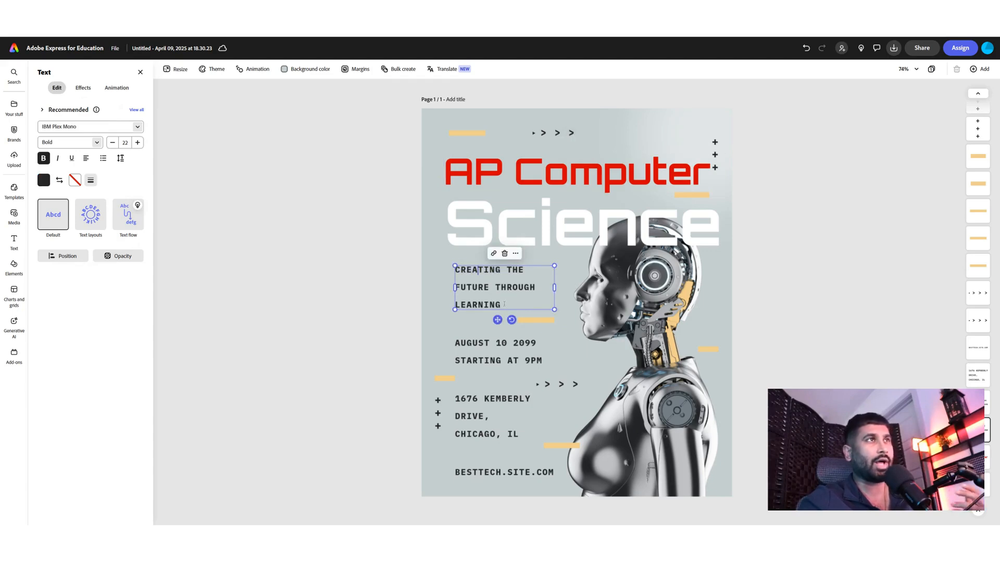
drag(504, 302, 454, 271)
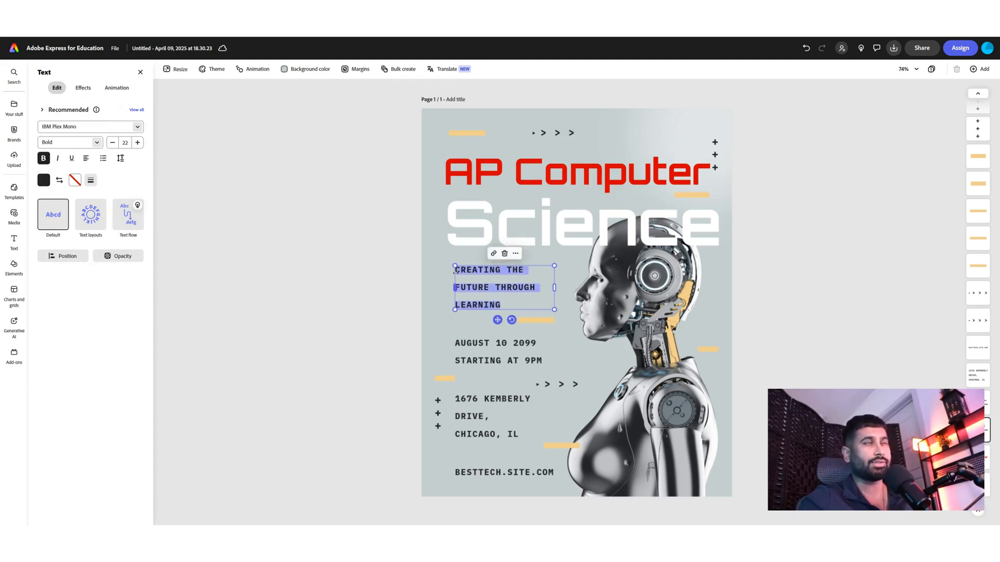
text(Benefits )
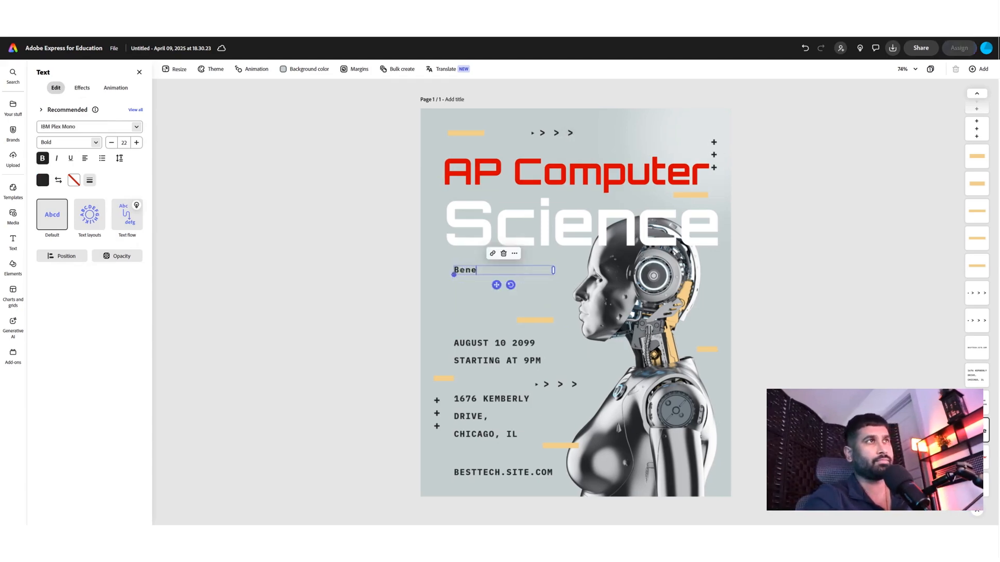
text(of )
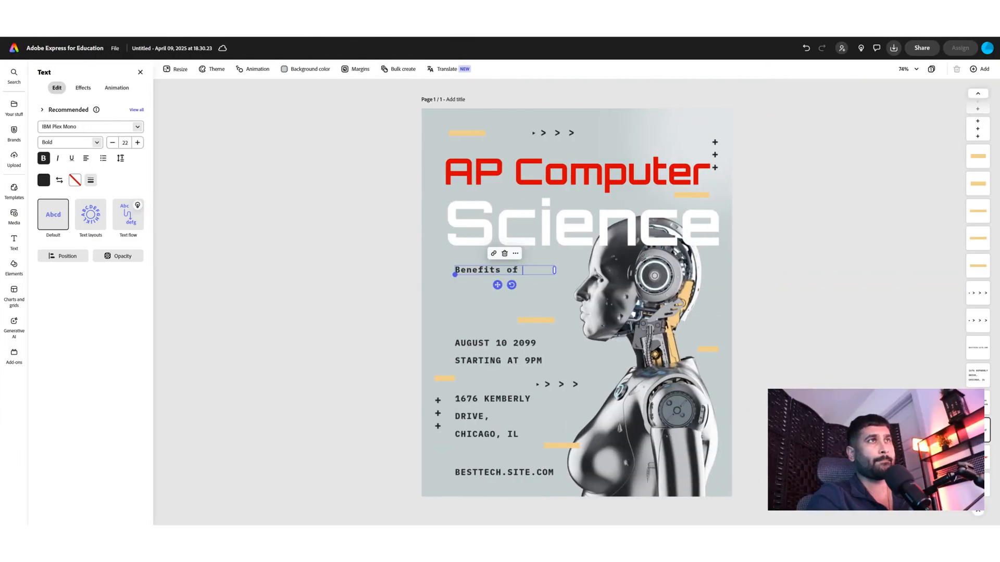
text(joining:)
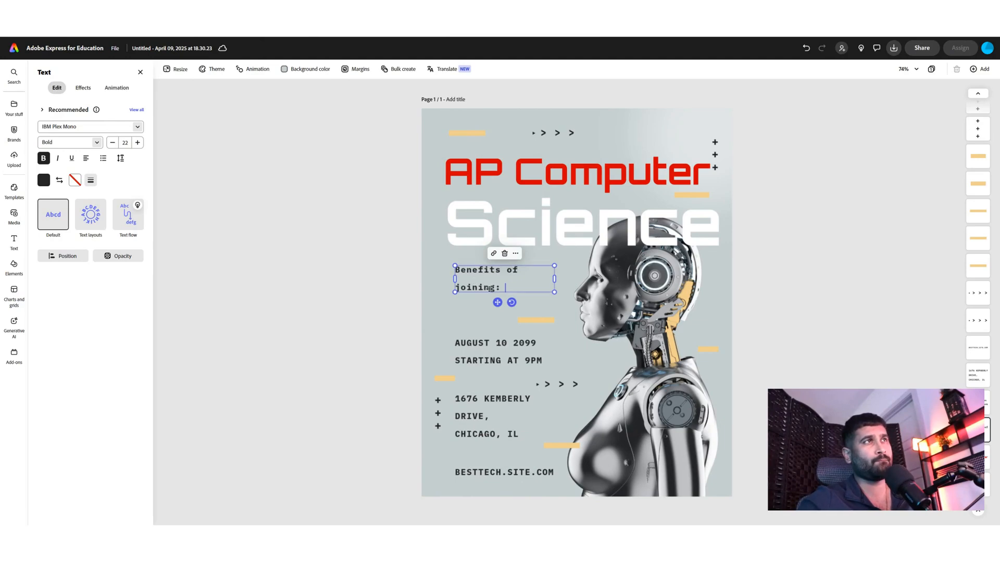
Step: Move the date text beneath "Benefits of joining:" and replace it with bullets "Learn how to code in Python", "Cyber Security" and "Internet Protocols"
drag(488, 351, 486, 316)
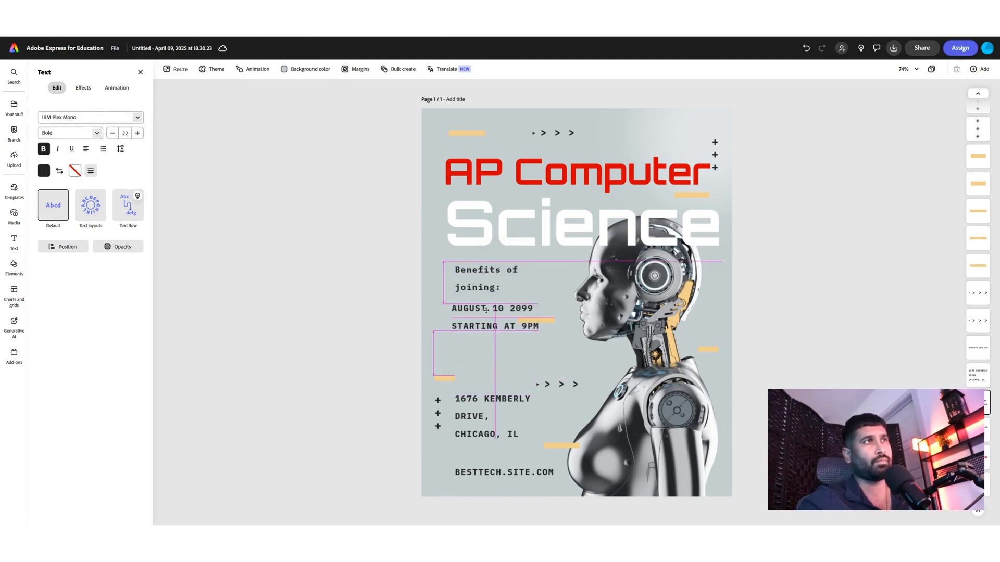
click(476, 313)
double_click(475, 313)
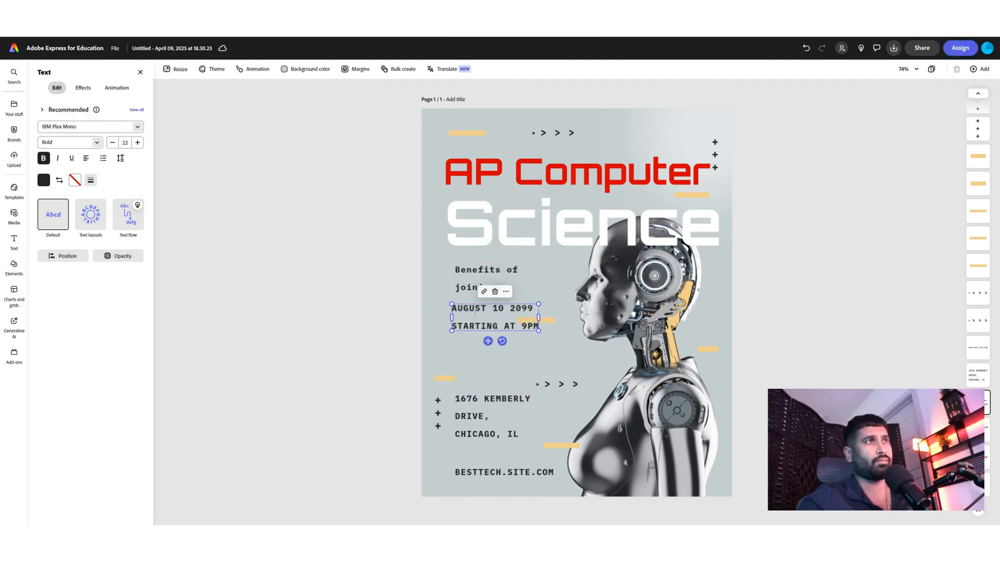
shift+click(531, 307)
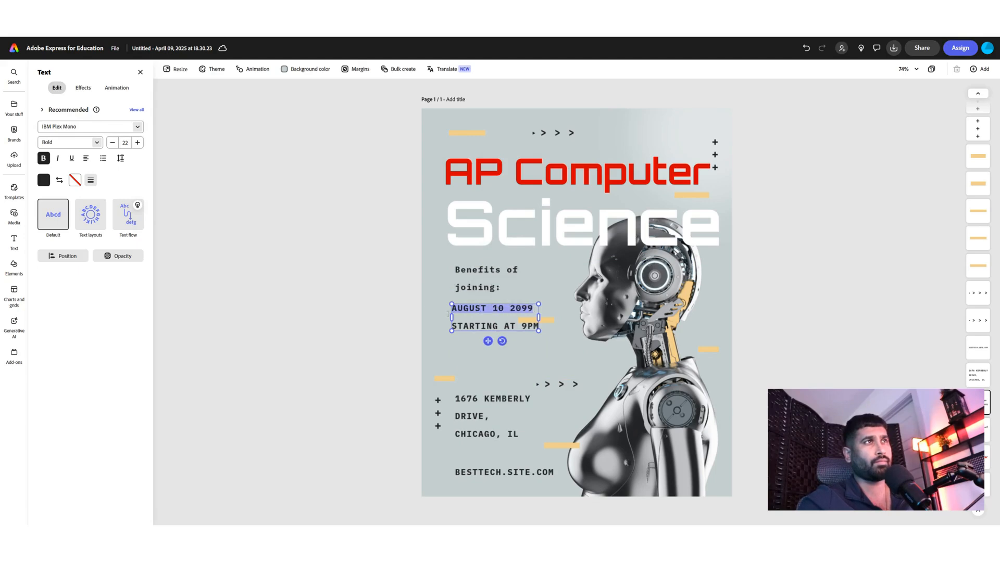
text(- Learn)
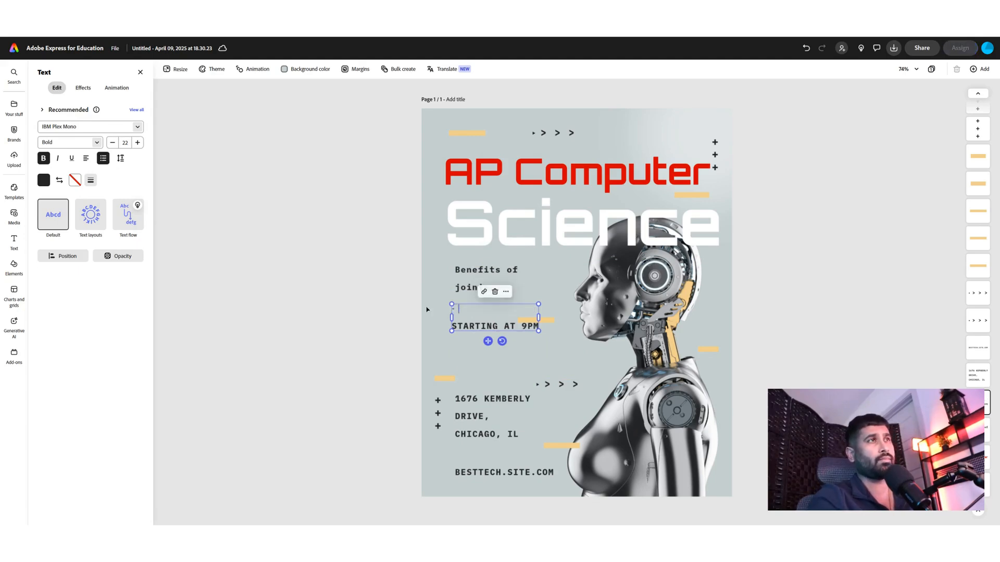
text( how to c)
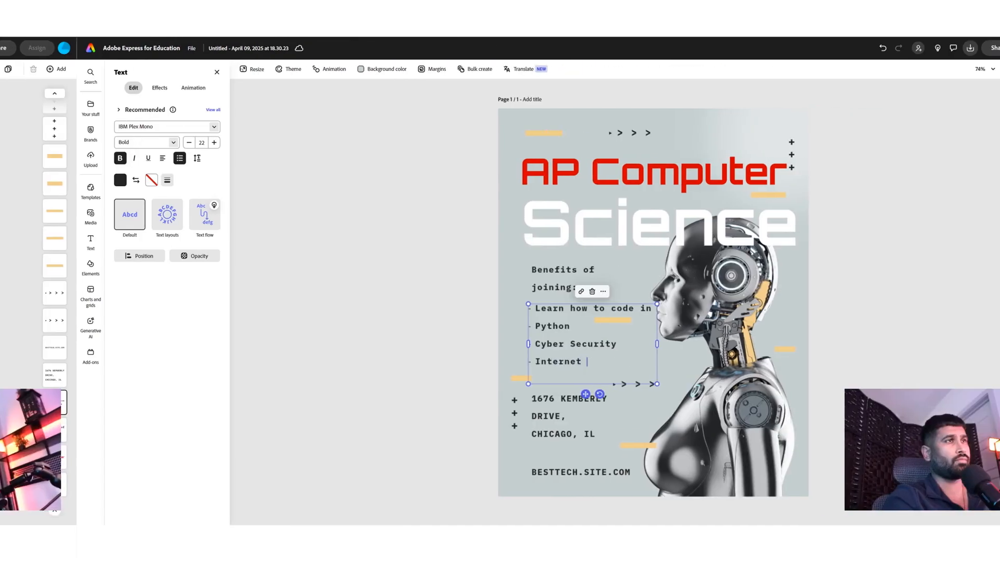
text(Protocol)
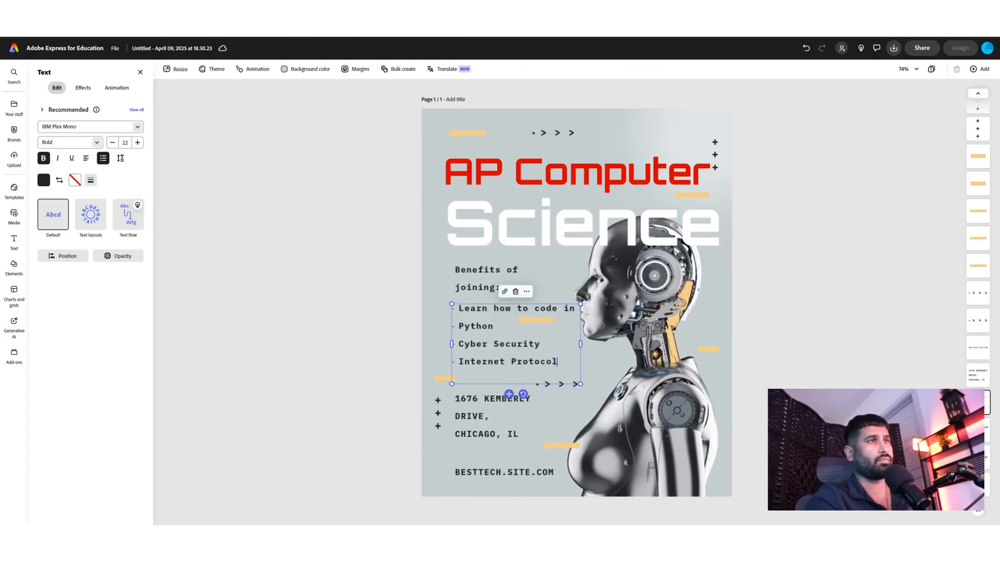
text(s)
Step: Add the bullets "AP Credit" and "PCEP Certification" to the end of the benefits list
key(Return)
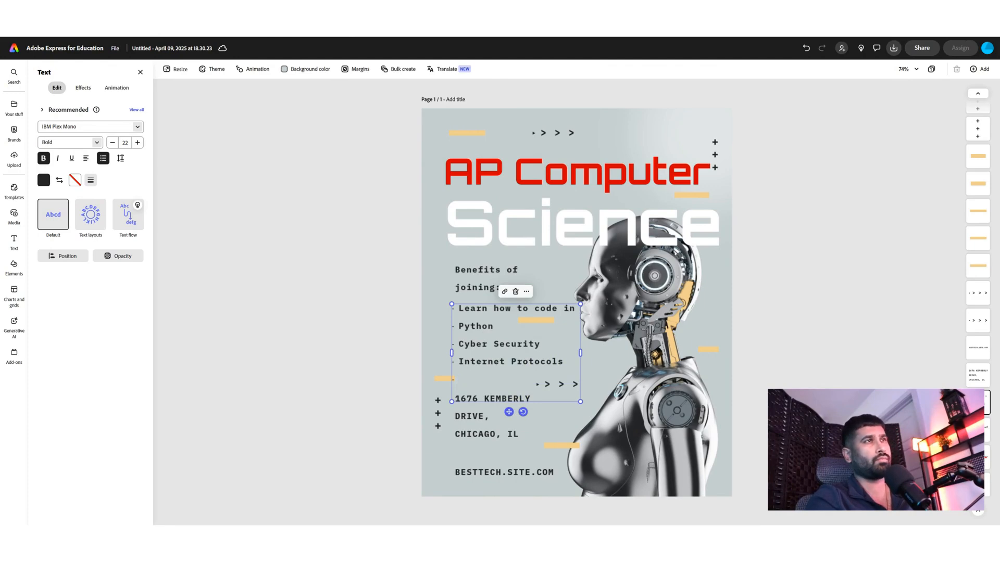
text(AP C)
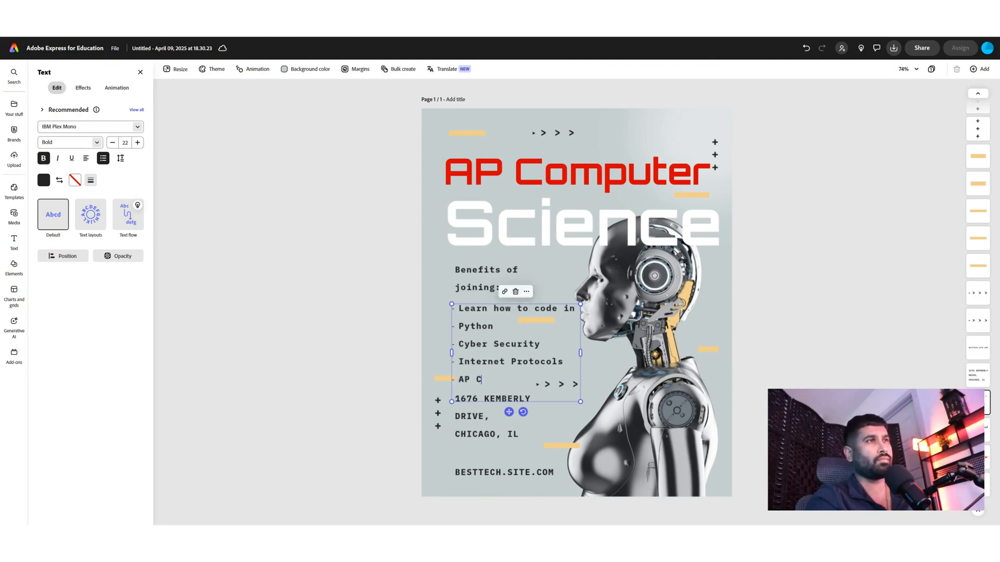
text(redit)
key(Return)
text(PC)
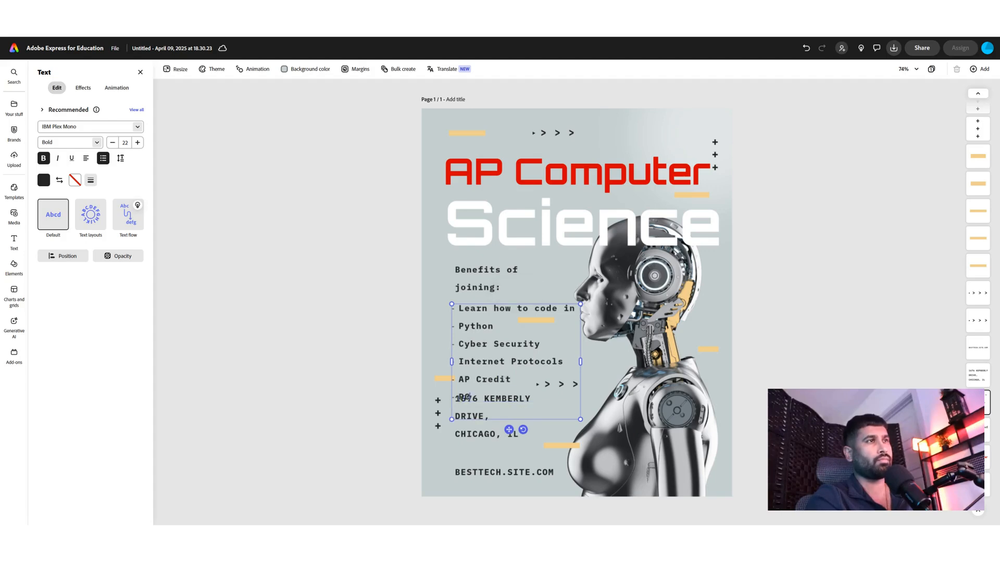
text(EP Certifi)
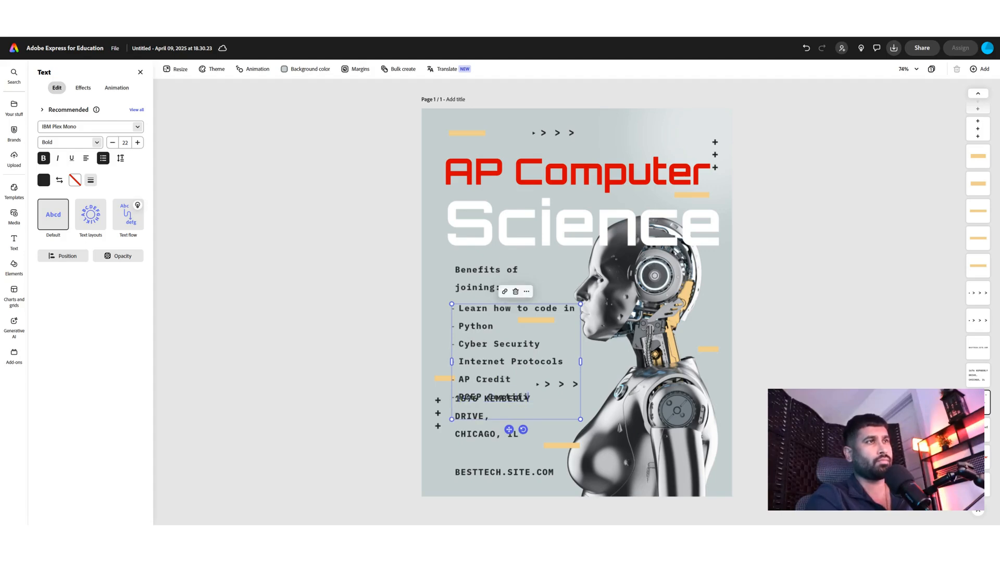
text(cation)
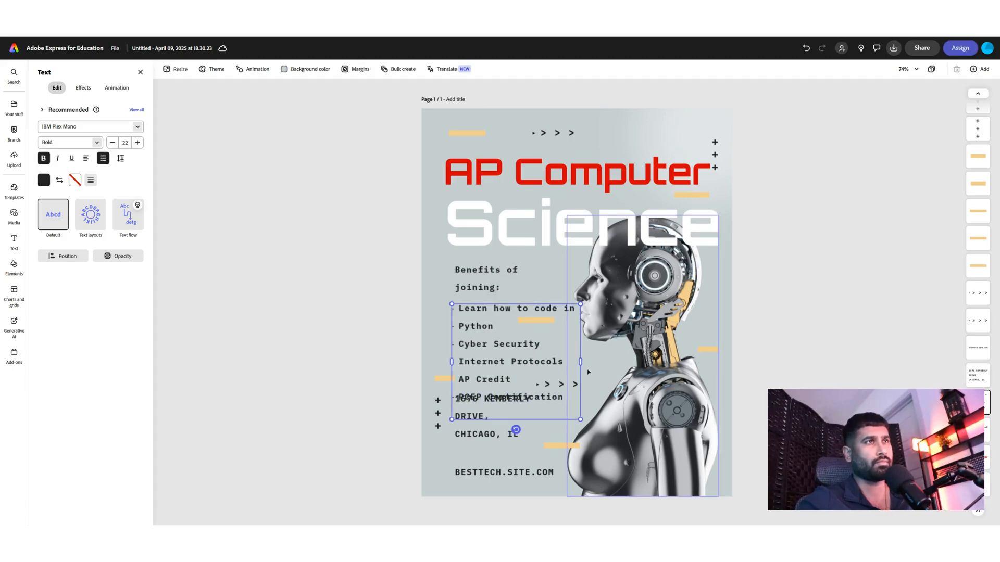
Step: Remove the street address text overlapping the benefits list and shift the bulleted list slightly toward the poster's left edge
drag(478, 438, 480, 458)
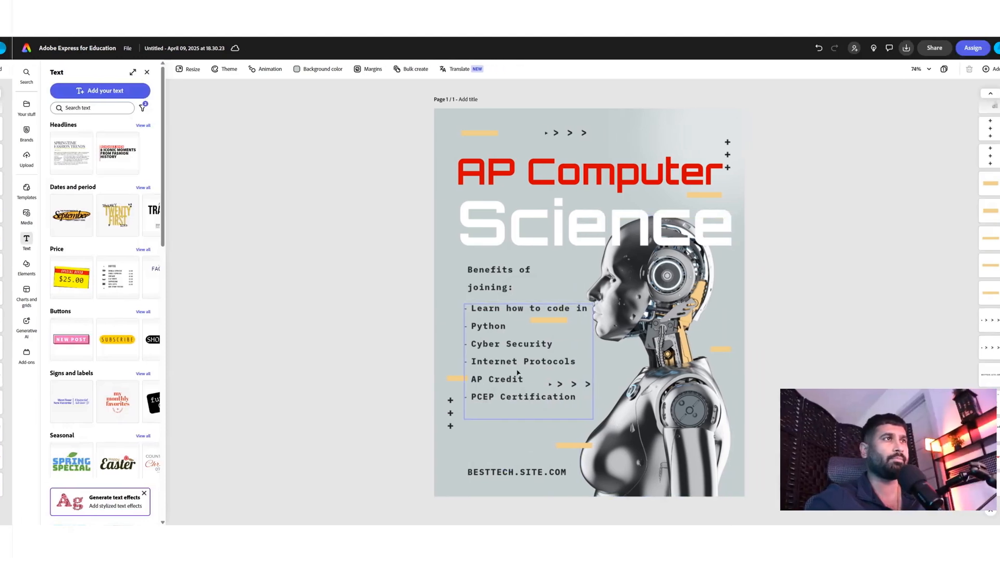
drag(517, 372, 442, 373)
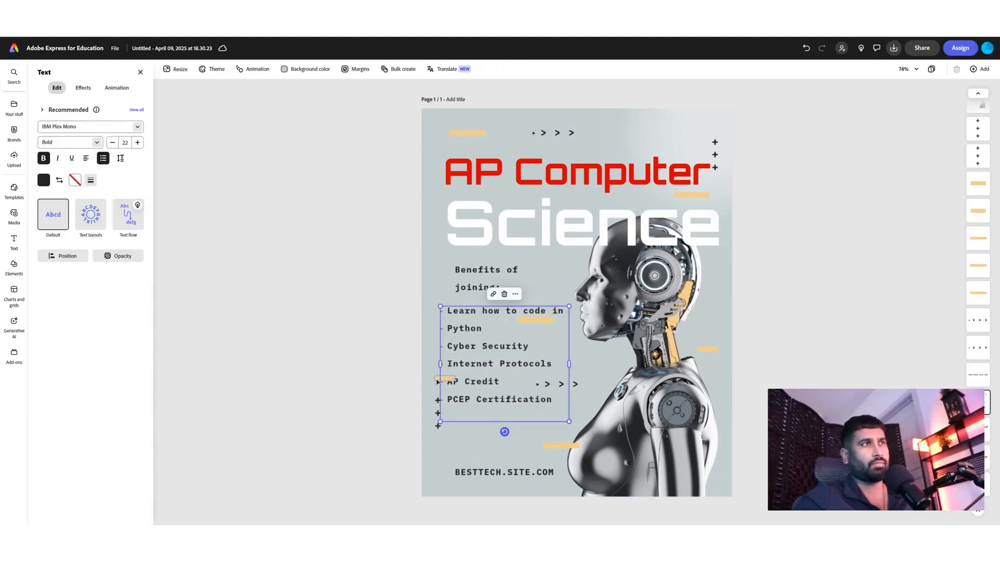
Step: Move two of the yellow accent bars into the empty space just below the "PCEP Certification" bullet
click(438, 381)
drag(437, 382, 466, 419)
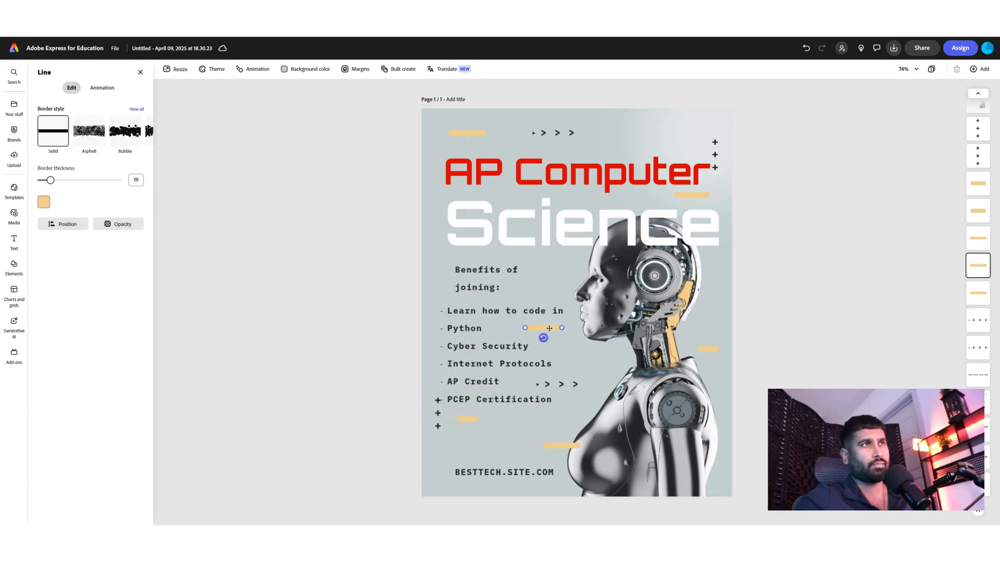
drag(534, 319, 534, 417)
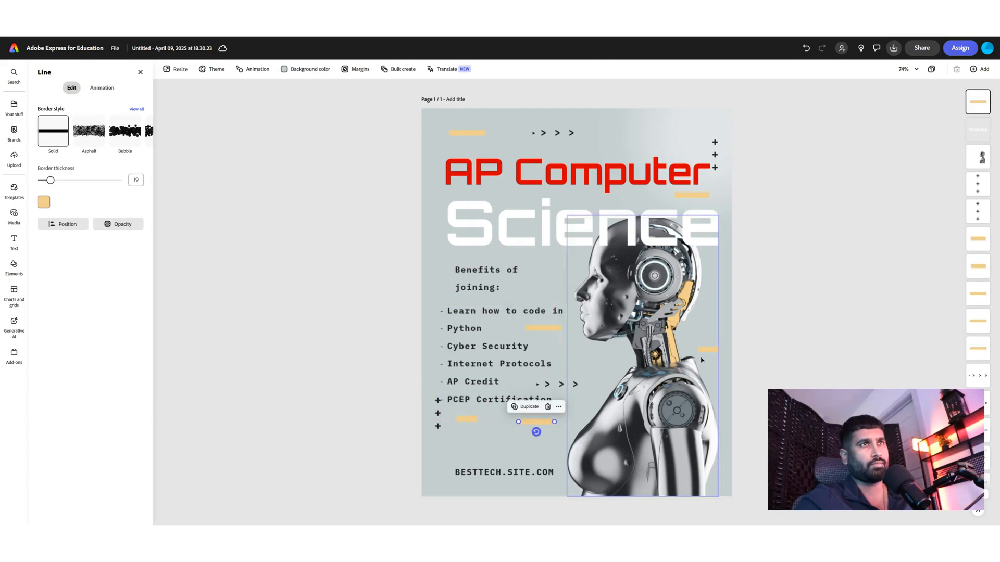
Step: Move the robot image down into the poster's lower-right corner and place the nearby yellow bar above its head
drag(703, 355, 712, 384)
drag(664, 348, 657, 438)
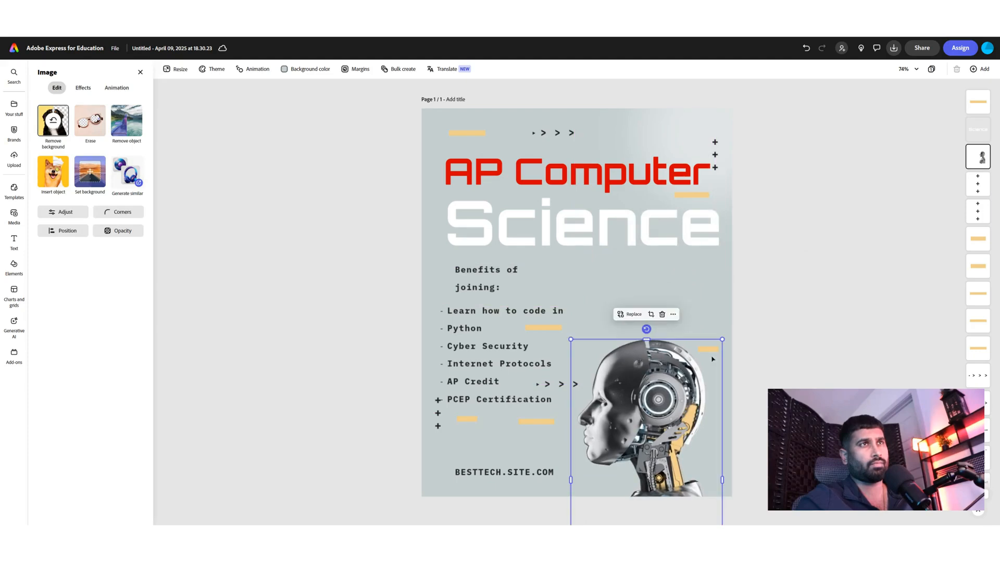
click(698, 329)
drag(713, 348, 679, 353)
key(Escape)
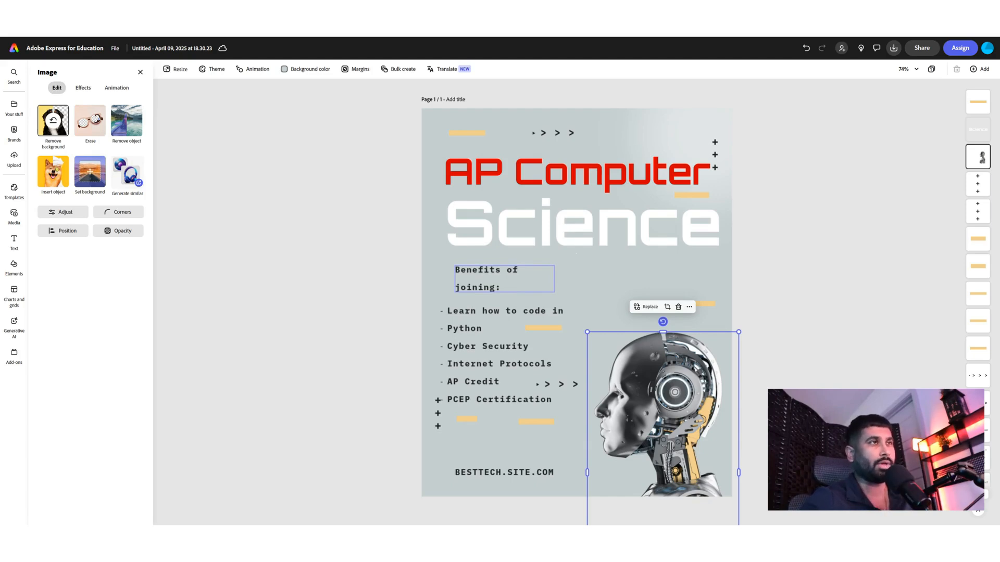
Step: Move the column of plus signs beside the benefits list down to the poster's lower-left corner
click(438, 426)
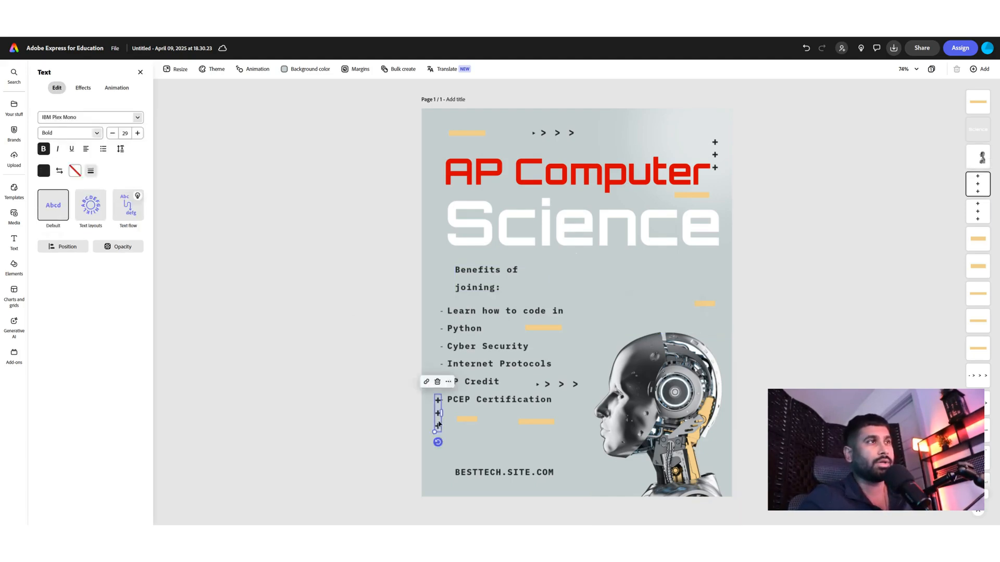
drag(438, 426, 434, 467)
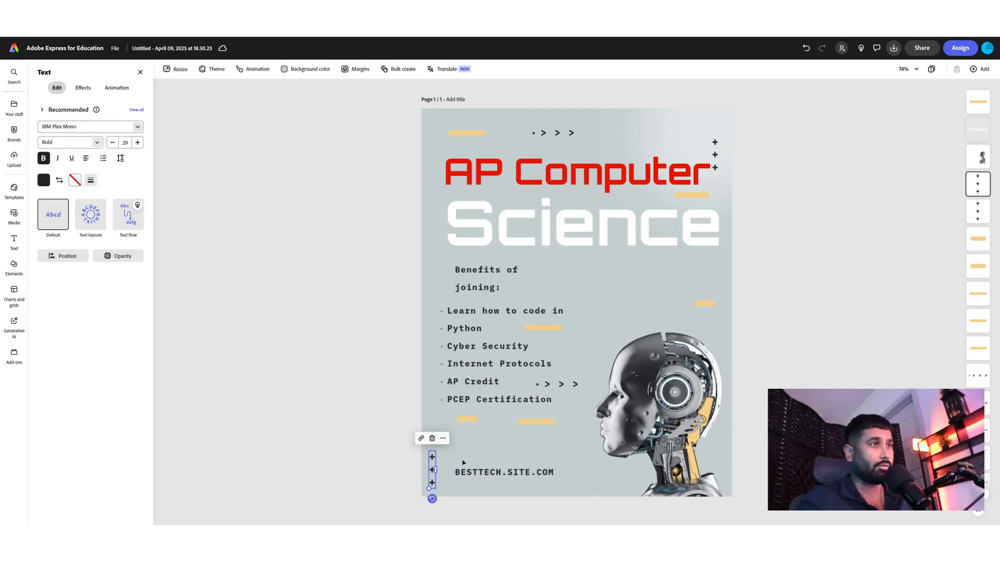
Step: Replace the "BESTTECH.SITE.COM" text with "Rowlett High School" and start a second line below it
click(490, 472)
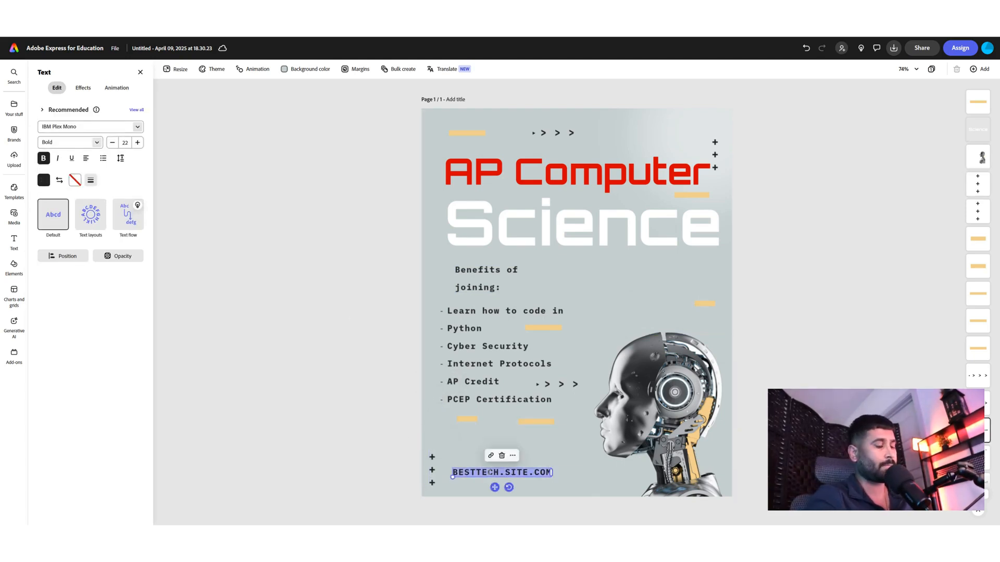
text(Row)
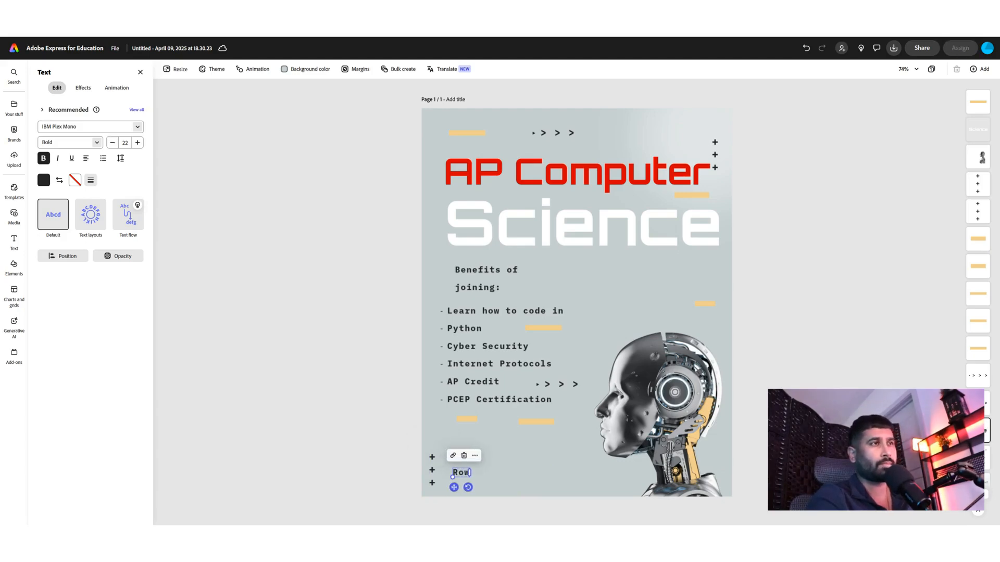
text(lett Hi)
key(BackSpace)
key(BackSpace)
key(BackSpace)
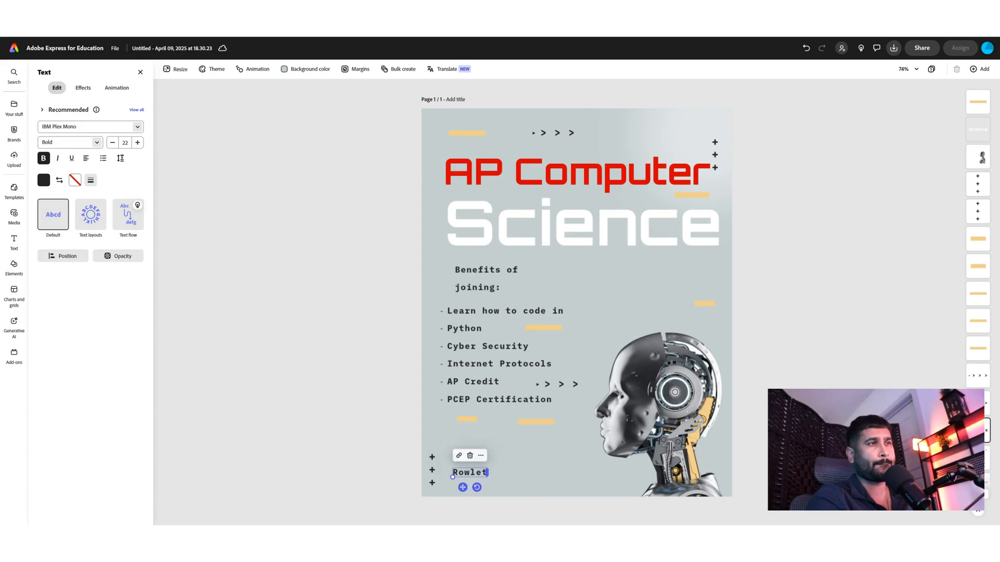
text(t High Sch)
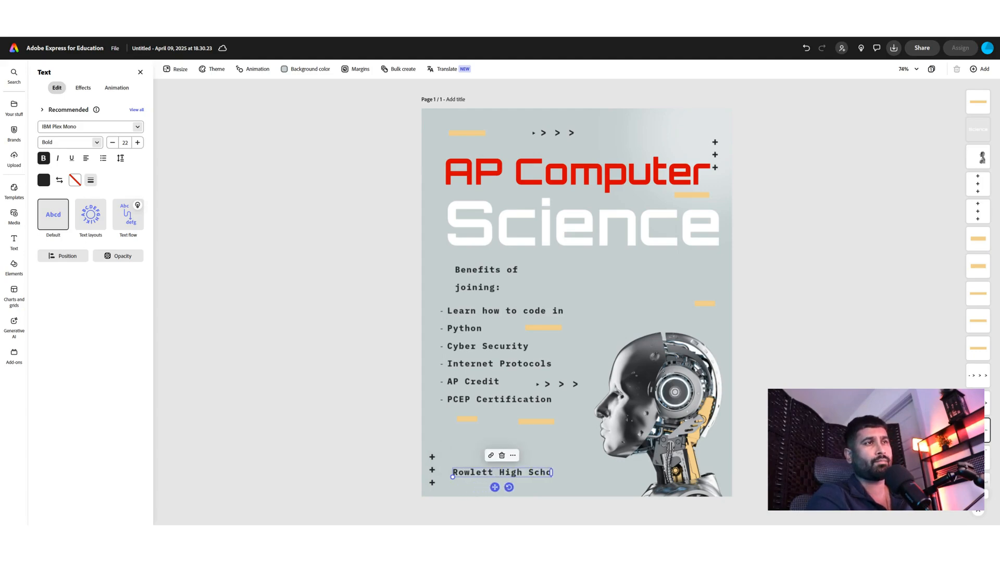
key(BackSpace)
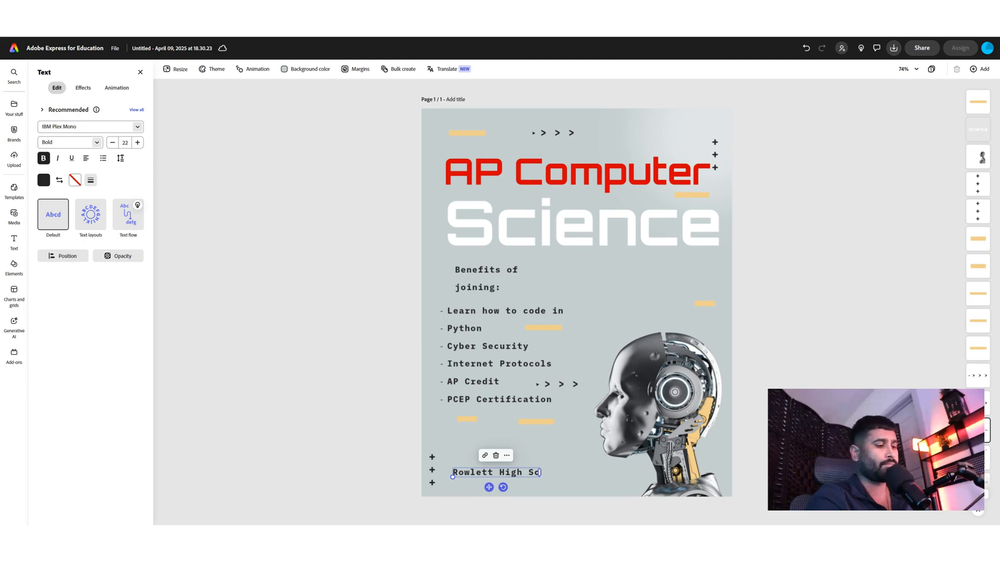
text(hool)
key(Escape)
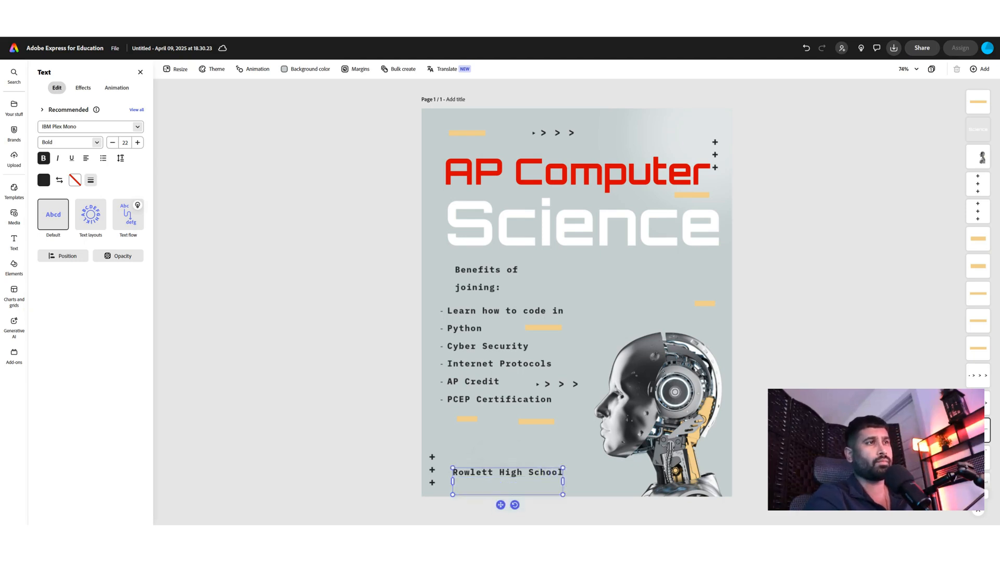
Step: Enter "AP Computer Science" as the school text's second line and move the text block right toward the robot
text(AP)
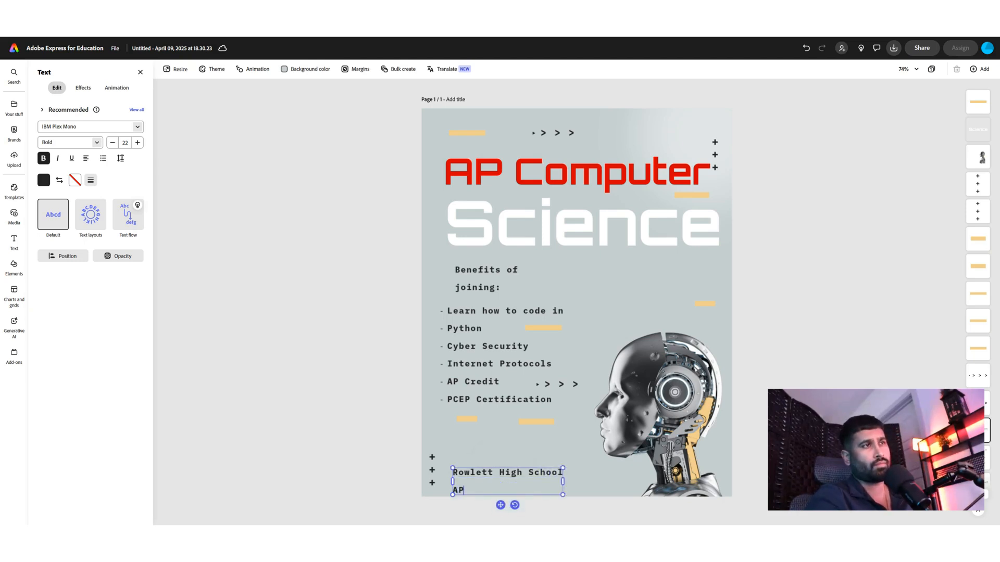
text( Compu)
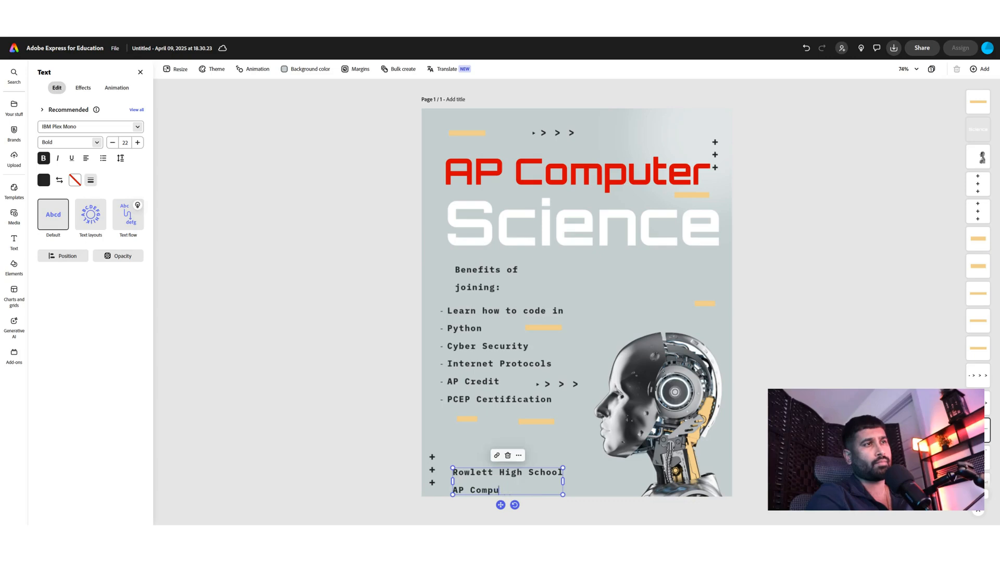
text(ter Science)
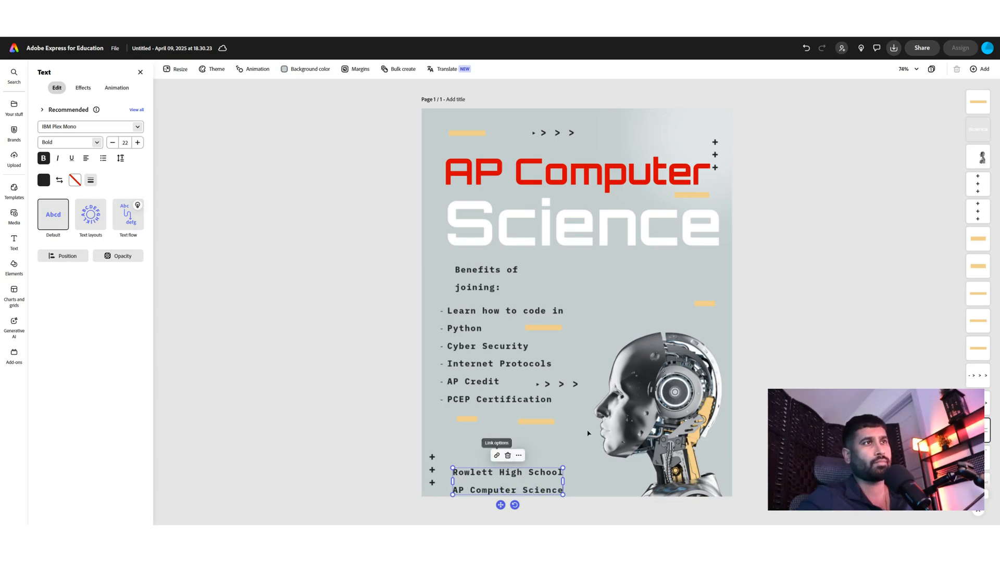
drag(531, 473, 572, 465)
click(629, 285)
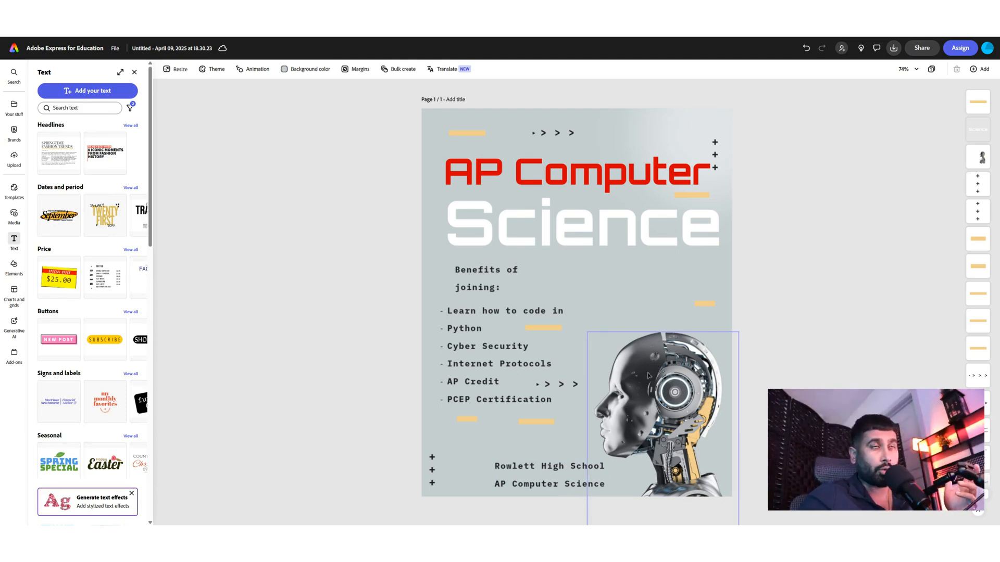
Step: Shift the robot image up and to the left and open the photo library to choose its replacement
drag(650, 372, 631, 338)
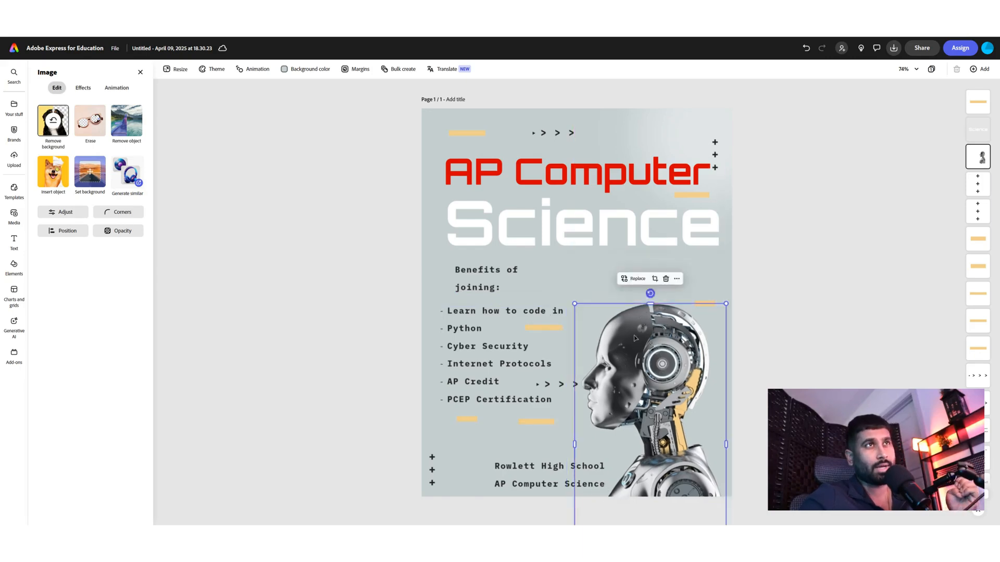
click(633, 279)
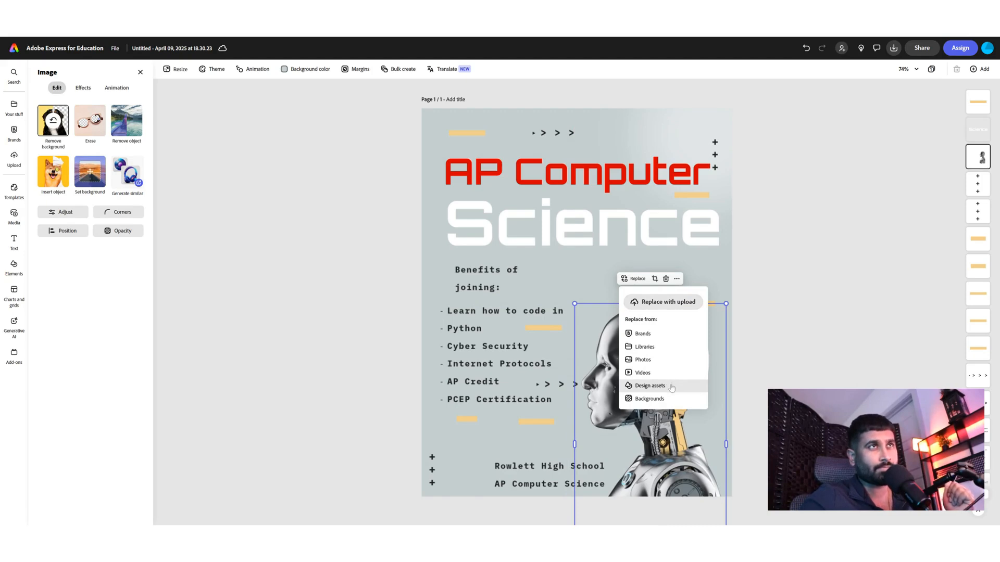
click(667, 363)
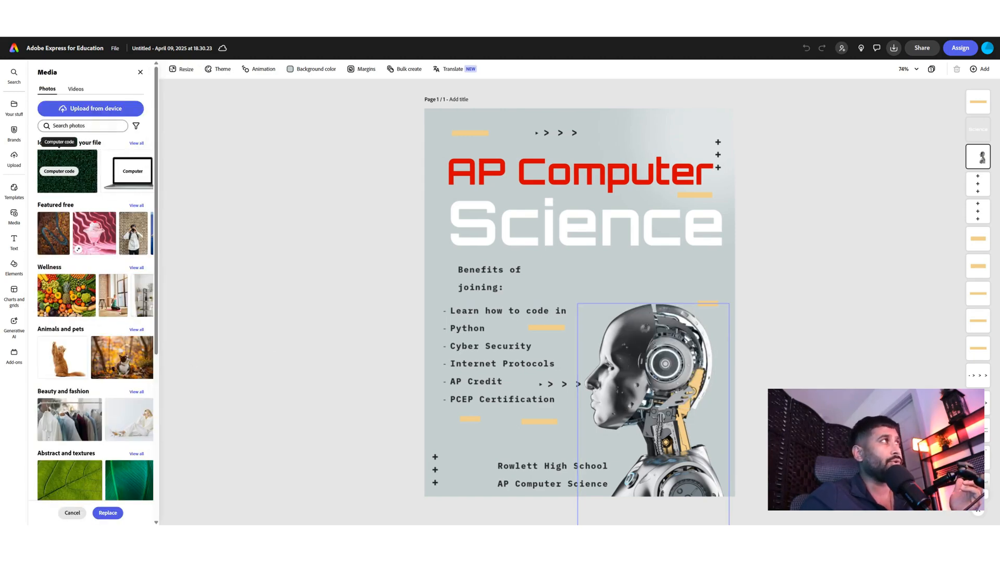
Step: Search the replacement photos for "computer science"
click(78, 125)
text(tech)
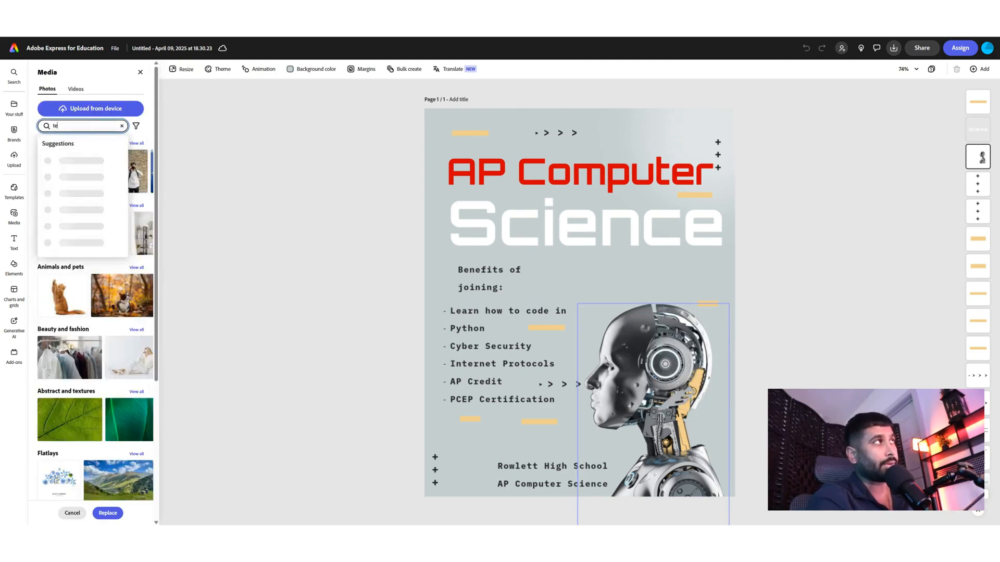
key(BackSpace)
key(BackSpace)
key(BackSpace)
key(BackSpace)
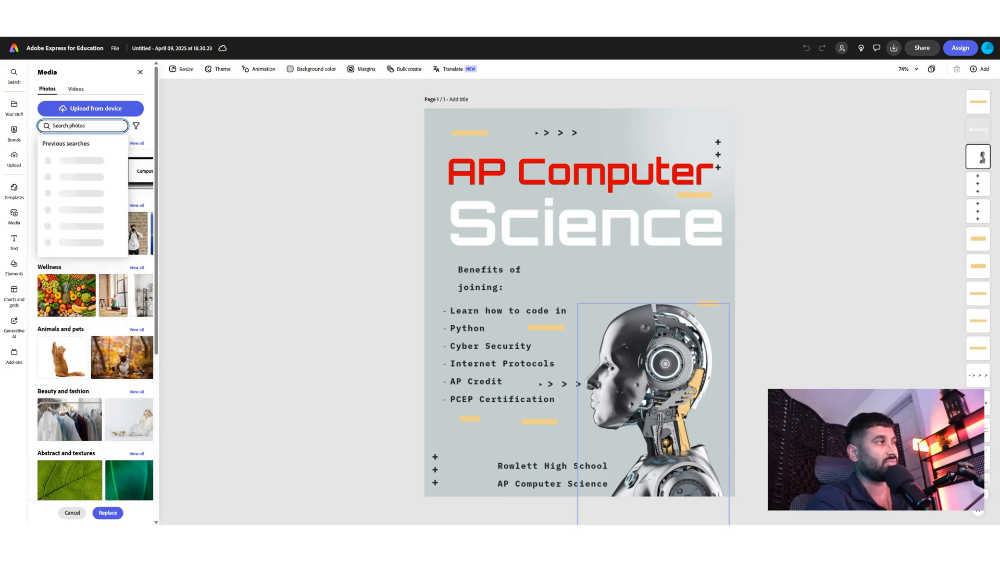
text(computert s)
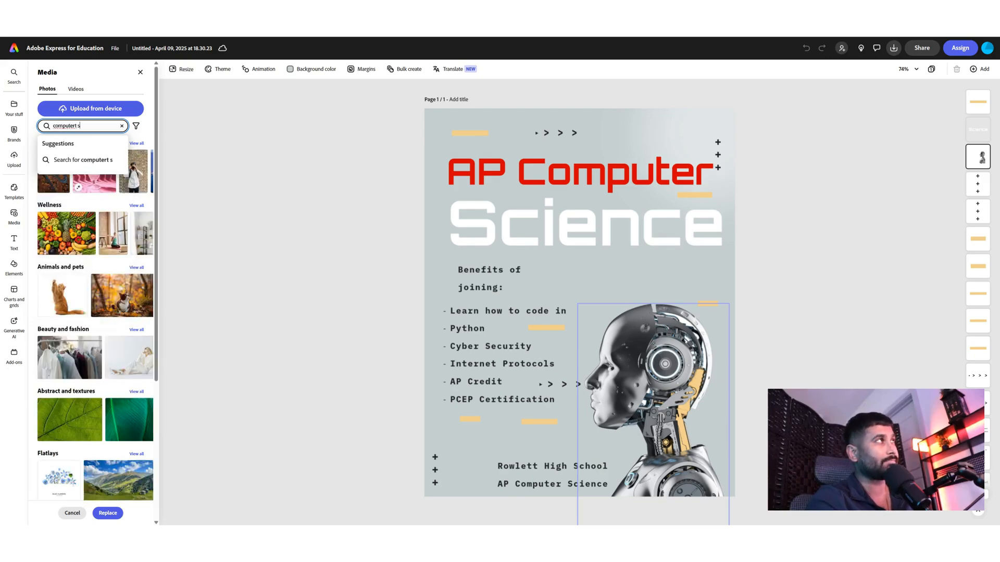
key(BackSpace)
key(BackSpace)
key(BackSpace)
text( scienc)
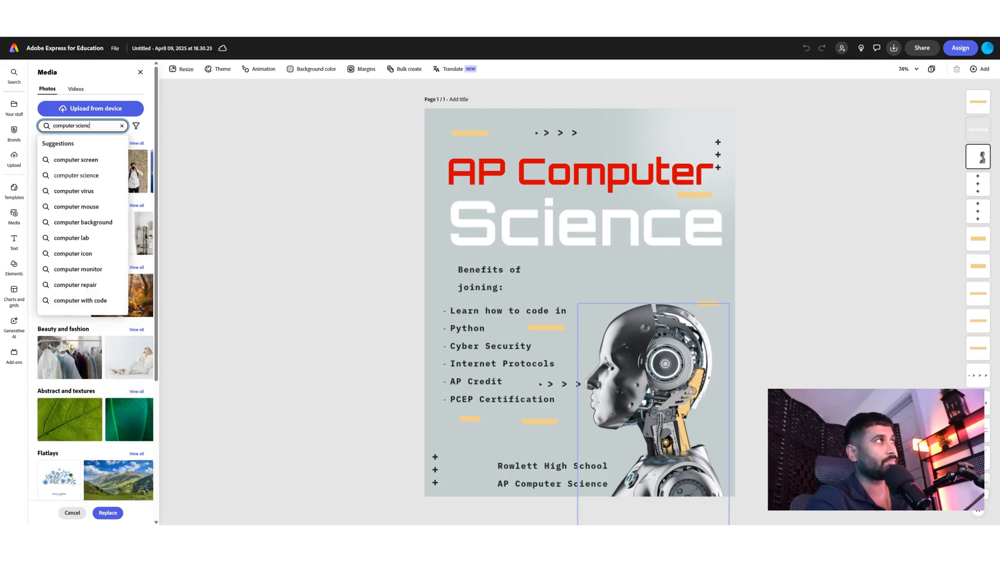
text(e)
key(Return)
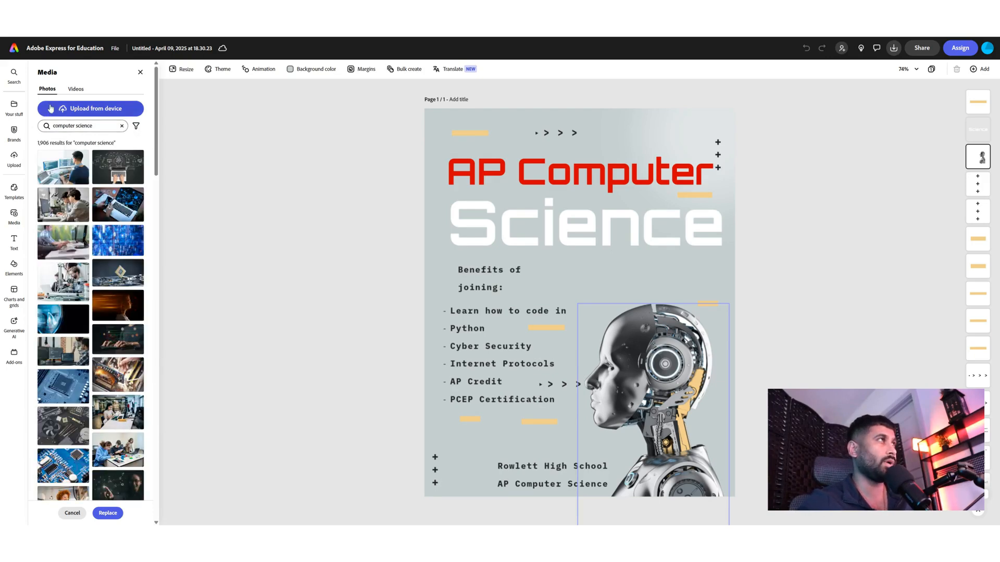
Step: Replace the robot image with the photo of a person in a suit behind a glowing golden atom
scroll(117, 271, down, 5)
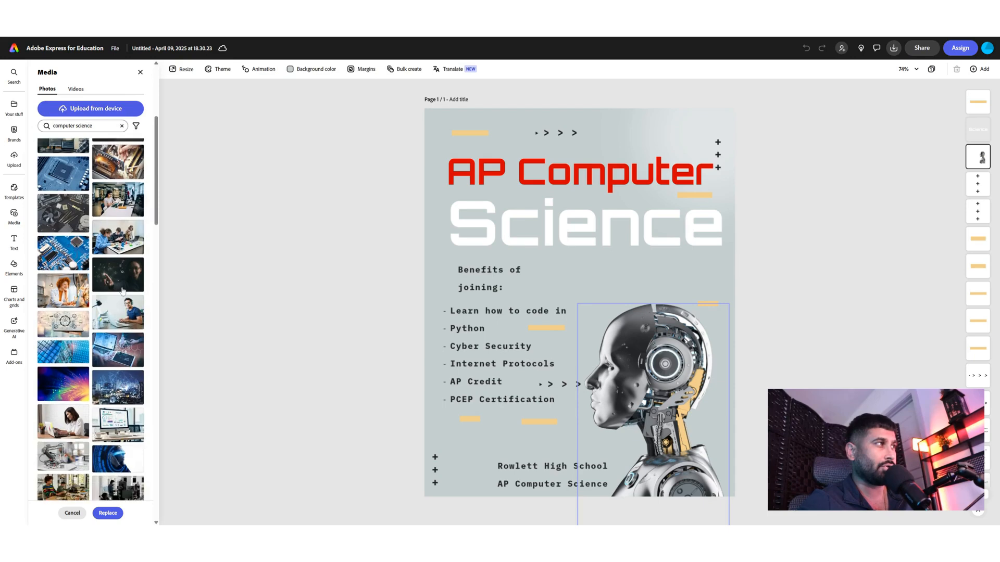
scroll(119, 287, down, 2)
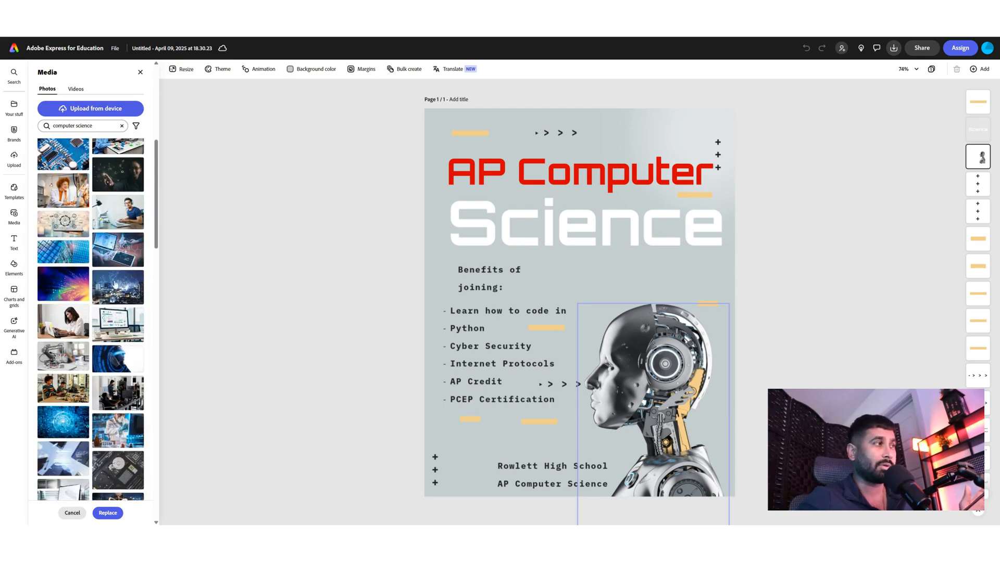
scroll(118, 289, down, 6)
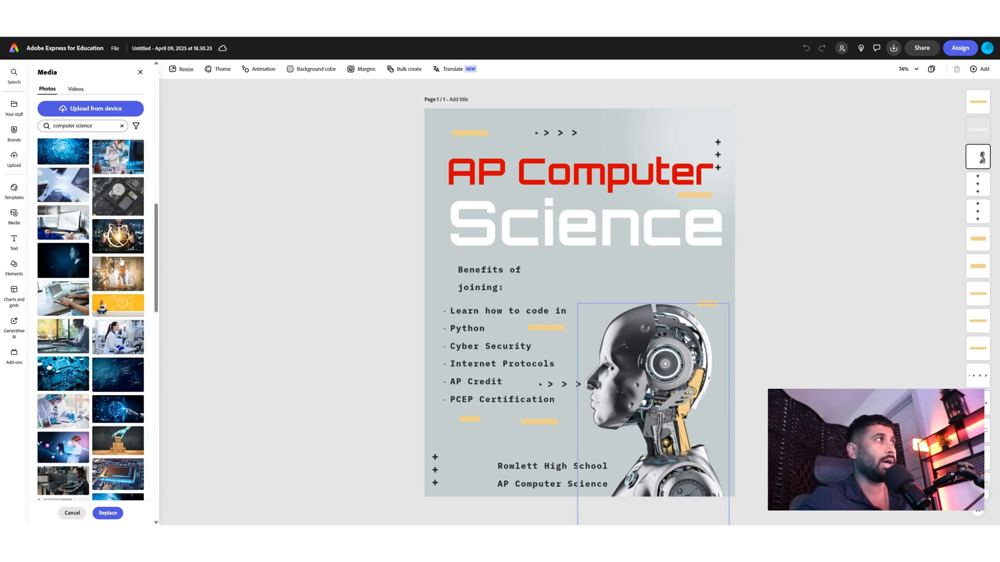
click(121, 244)
click(690, 347)
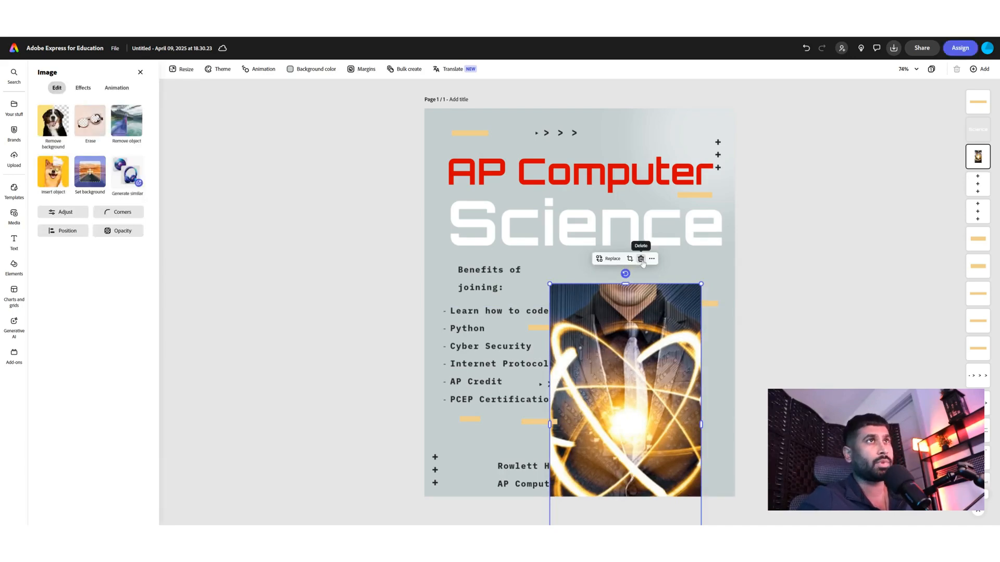
Step: Generate a Portrait (3:4) image in Synthwave style from the prompt "High school student in a computer lab learning about computer science"
click(608, 259)
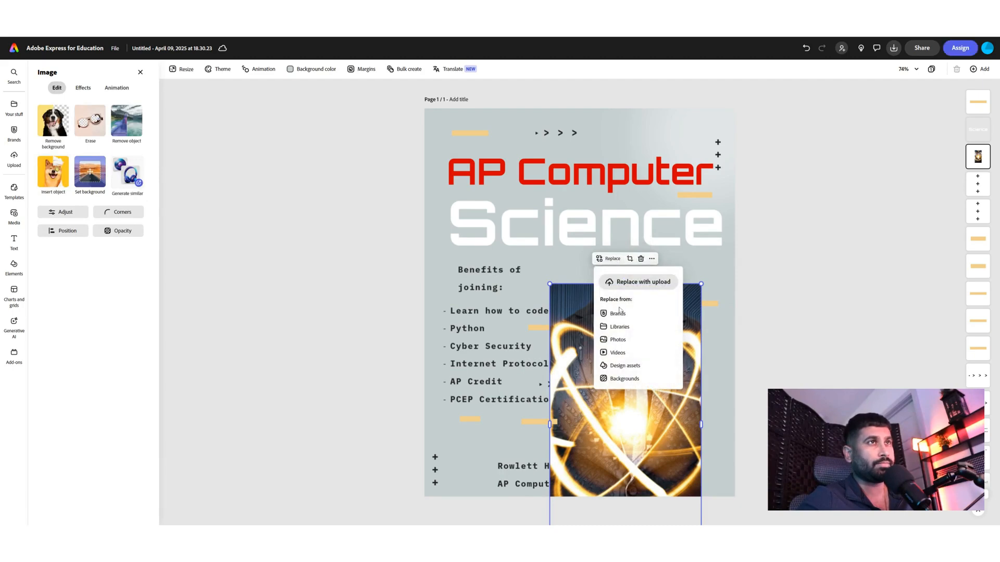
click(625, 366)
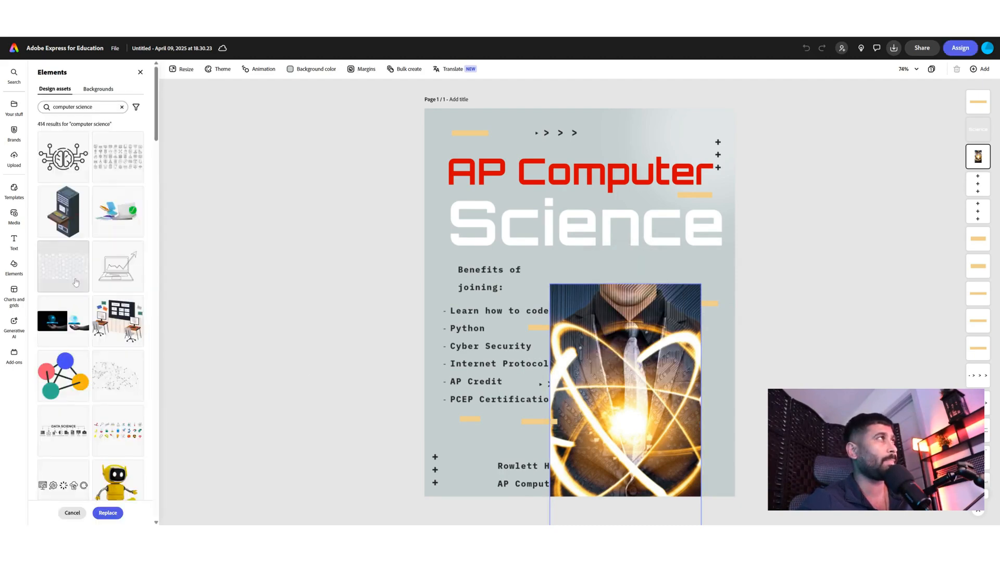
click(14, 323)
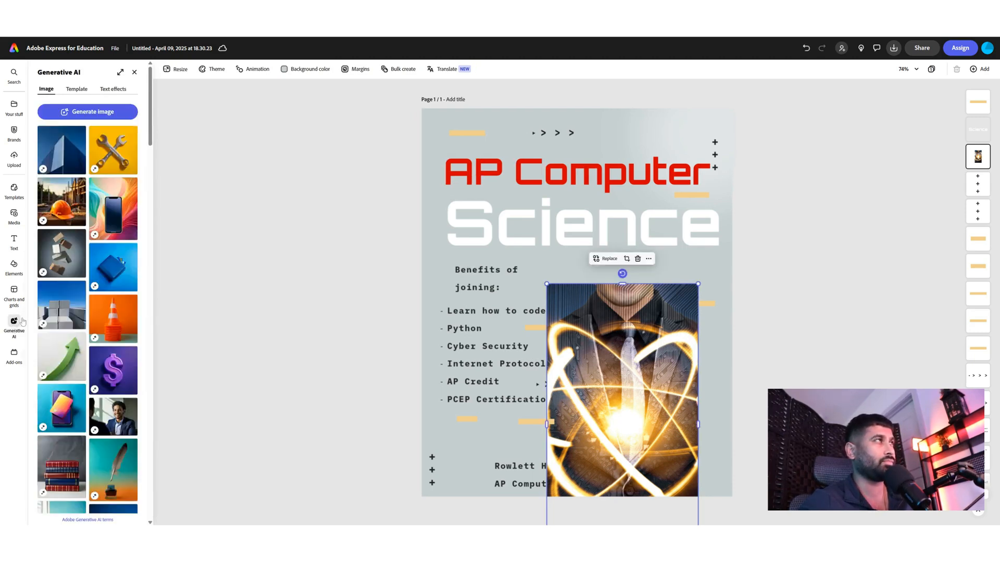
click(102, 112)
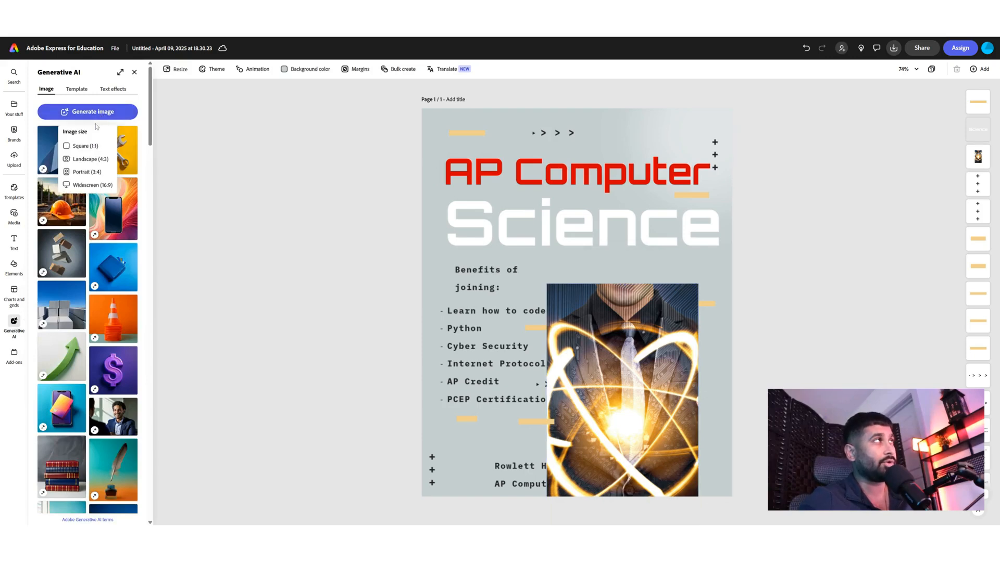
click(97, 174)
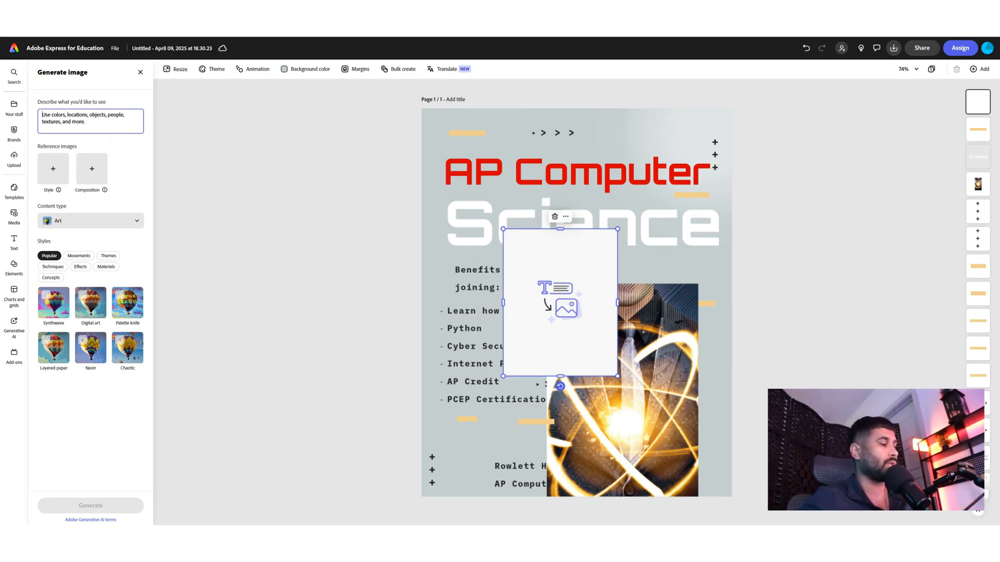
text(High school student in a computer lab learning about computer science)
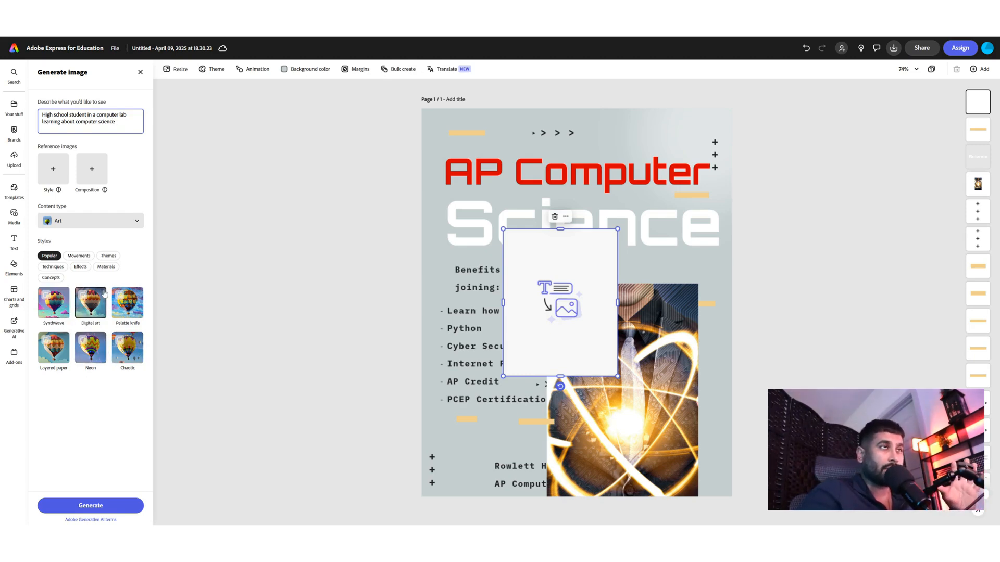
click(54, 315)
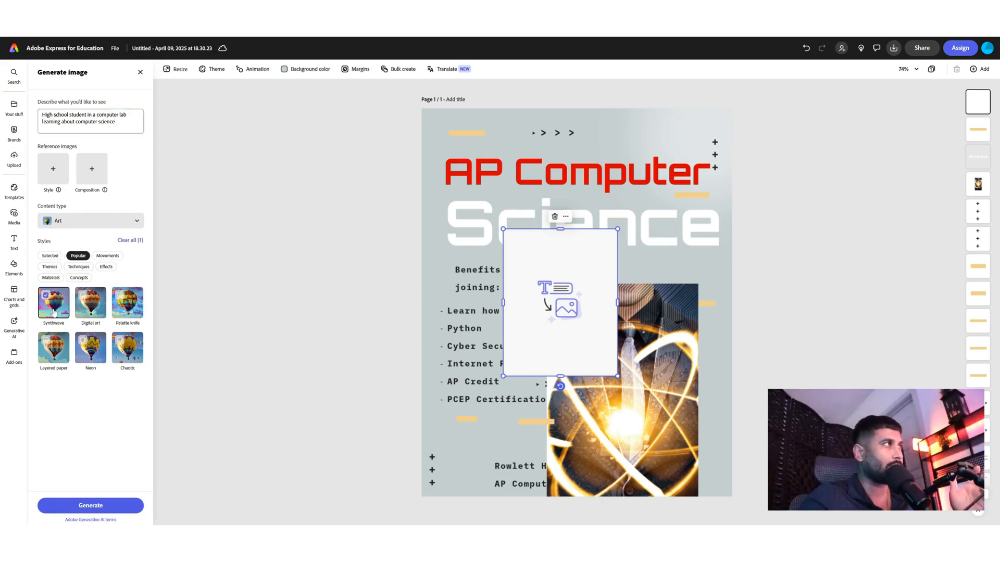
click(103, 504)
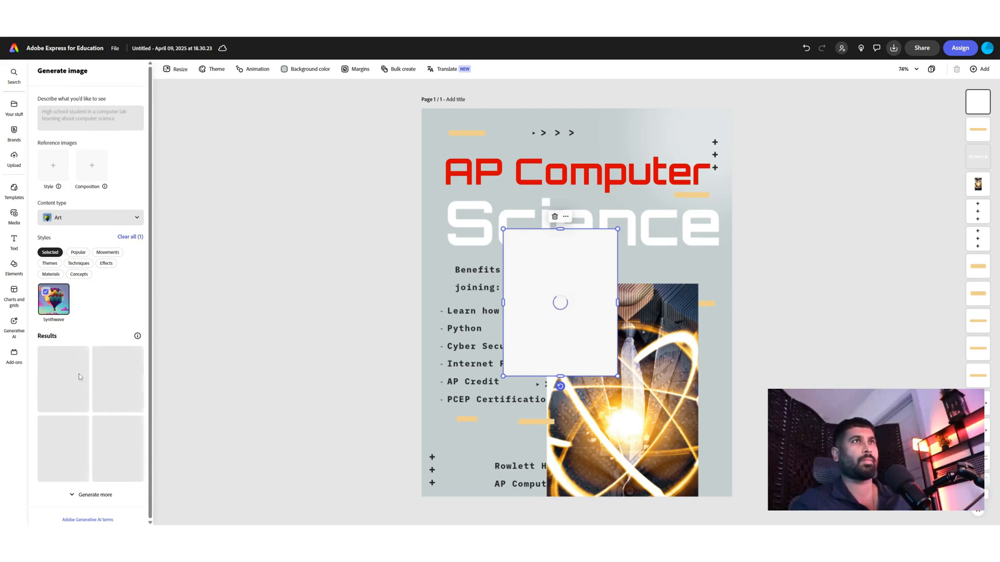
Step: Delete the golden atom photo and move the generated image down beside the benefits list
click(681, 312)
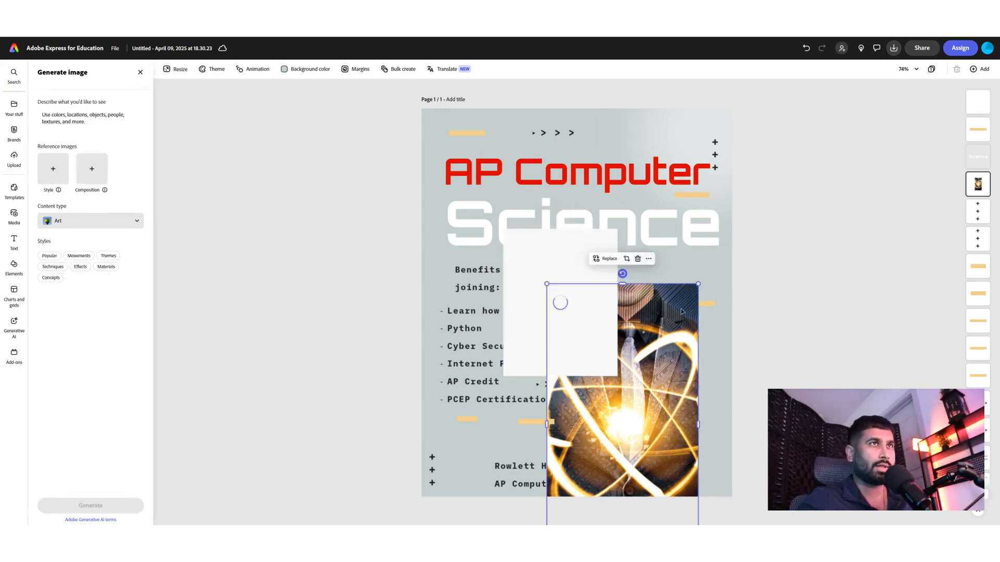
click(638, 258)
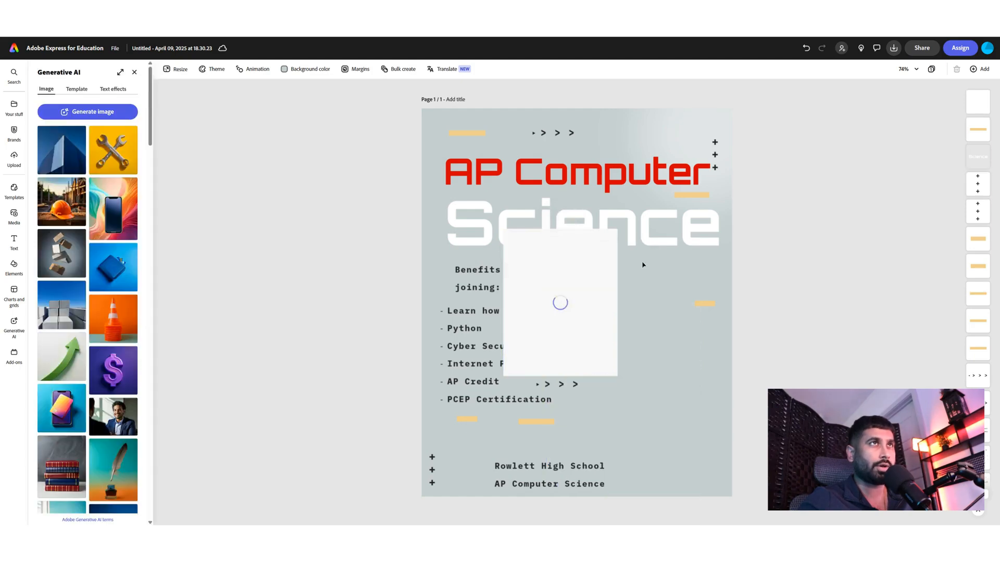
drag(576, 255, 627, 318)
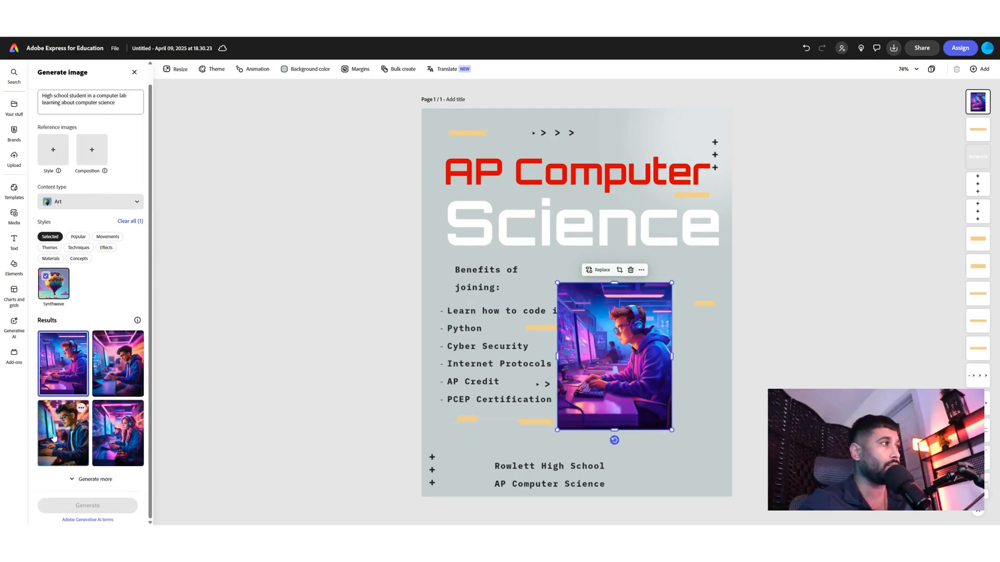
Step: Try the generated variations on the poster and apply the one of the student in glasses and a dark jacket
click(118, 363)
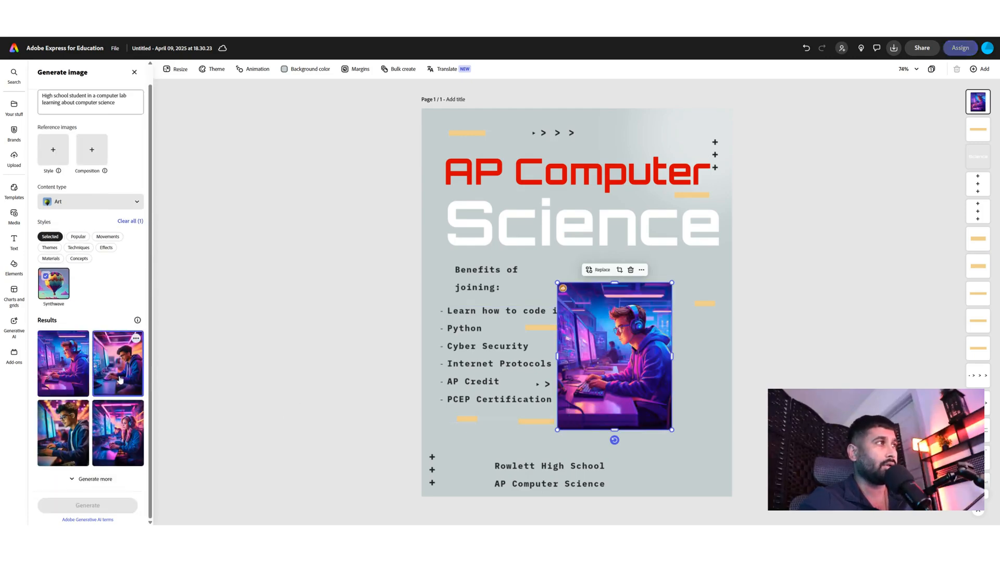
click(121, 449)
click(71, 437)
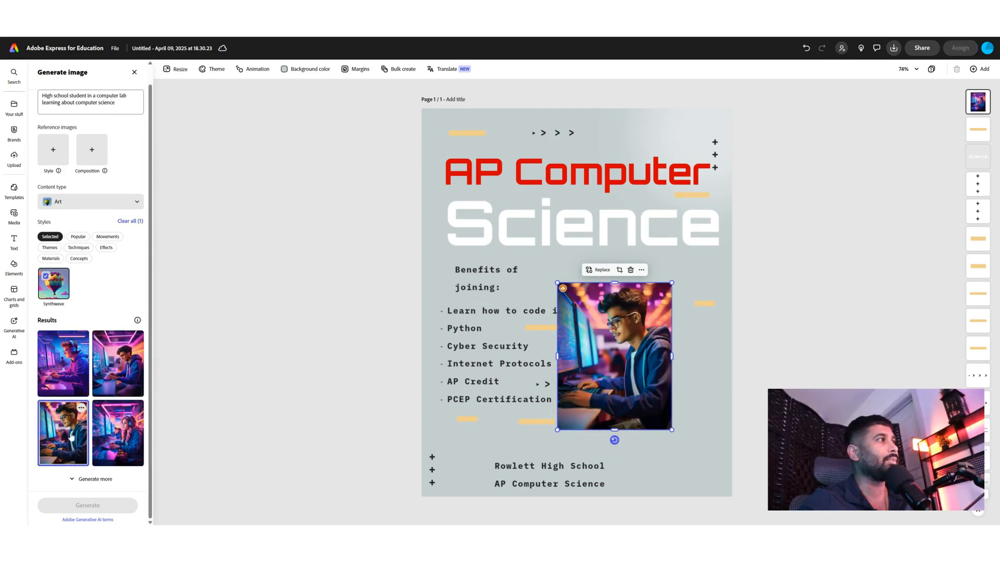
click(63, 363)
click(117, 363)
click(119, 432)
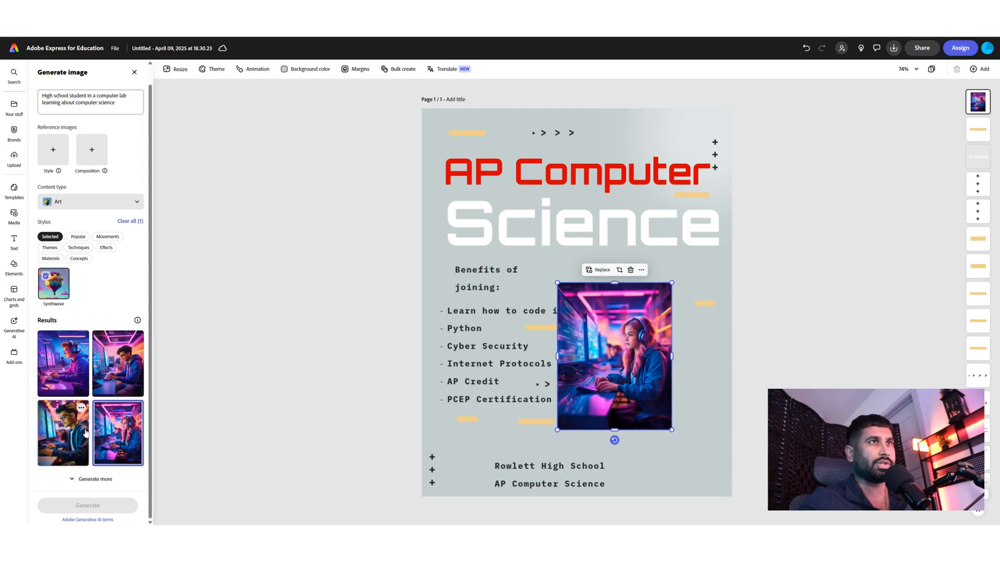
click(74, 436)
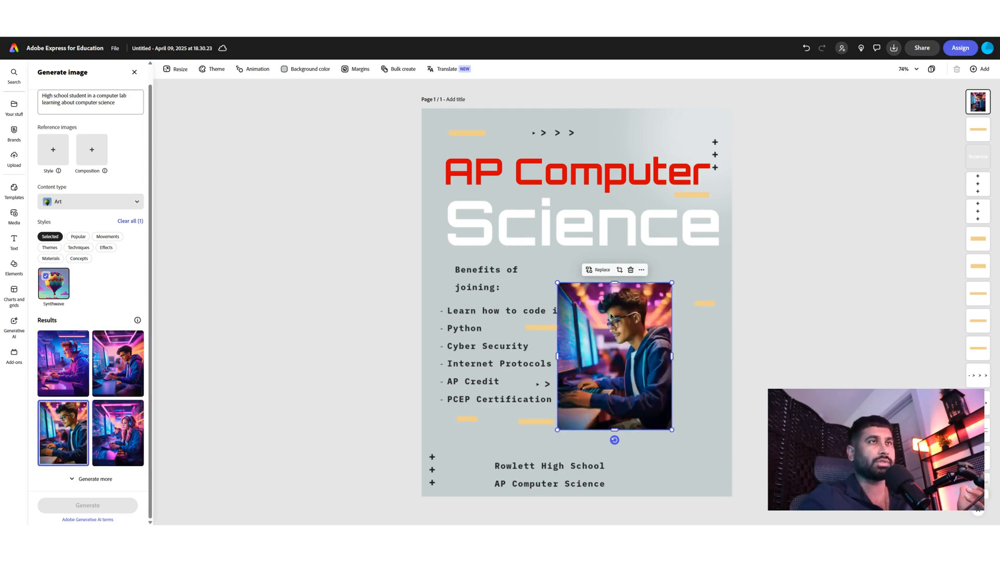
Step: Move the generated image clear of the benefits list and shrink it to fit above the school name
drag(609, 314, 642, 339)
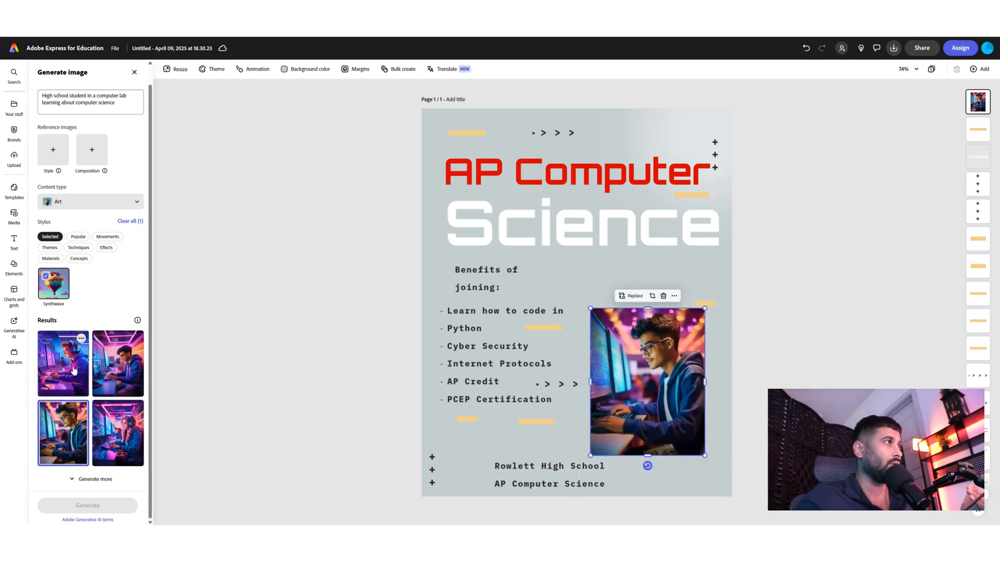
drag(590, 308, 620, 346)
drag(658, 397, 641, 380)
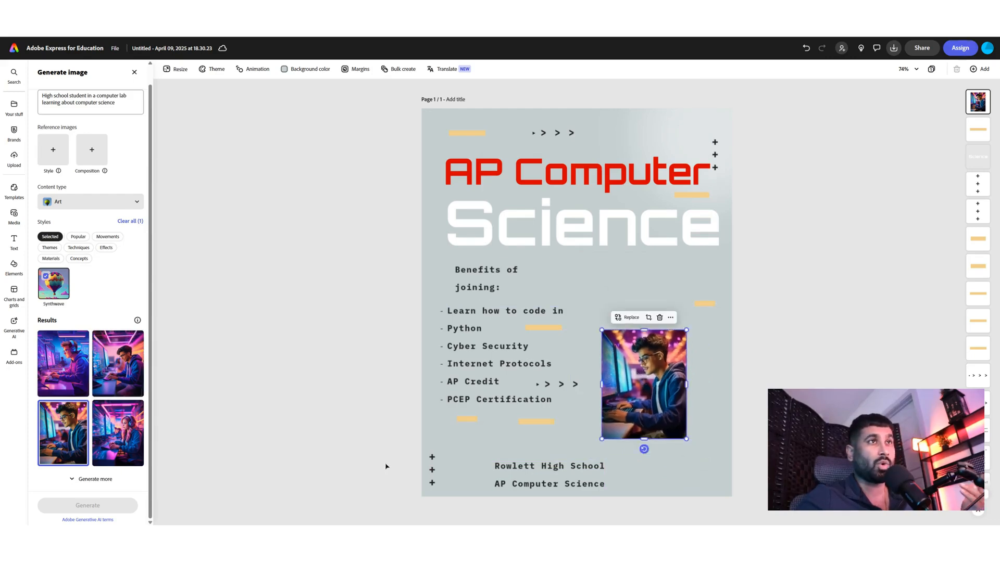
Step: Switch to the variation of the student with headphones and a purple hoodie, then enlarge and reposition it right of the list
click(63, 364)
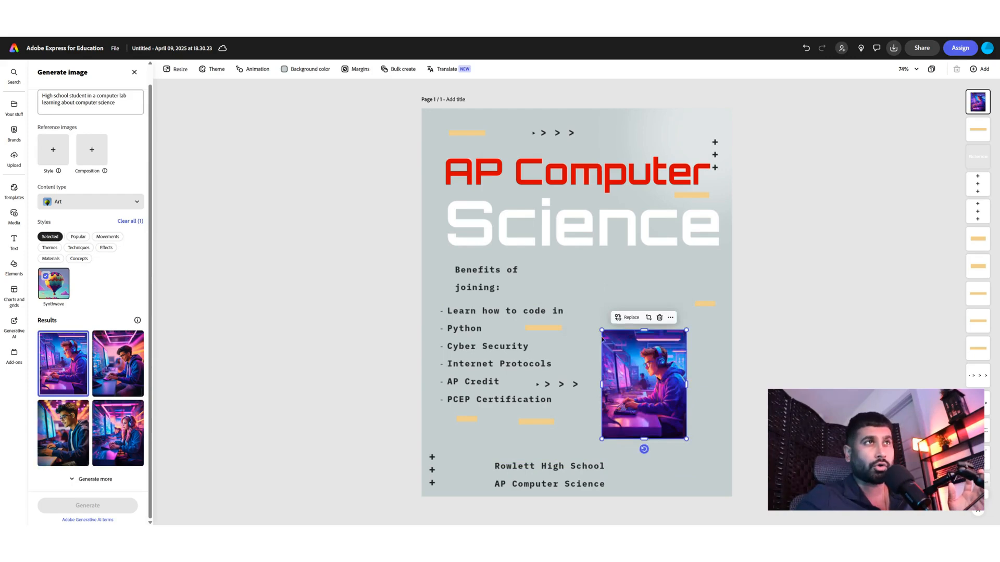
drag(601, 329, 577, 285)
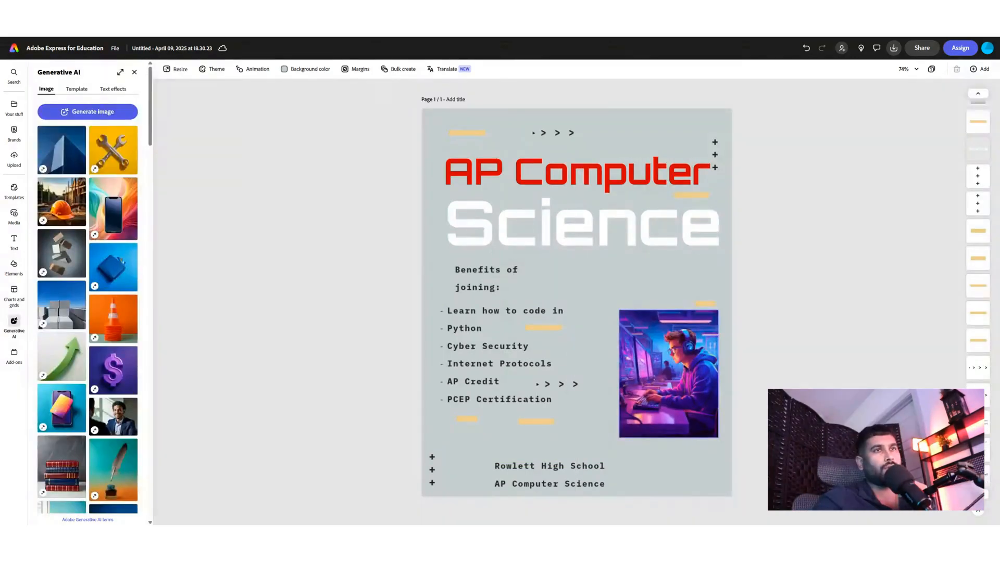
drag(645, 334, 636, 330)
click(634, 336)
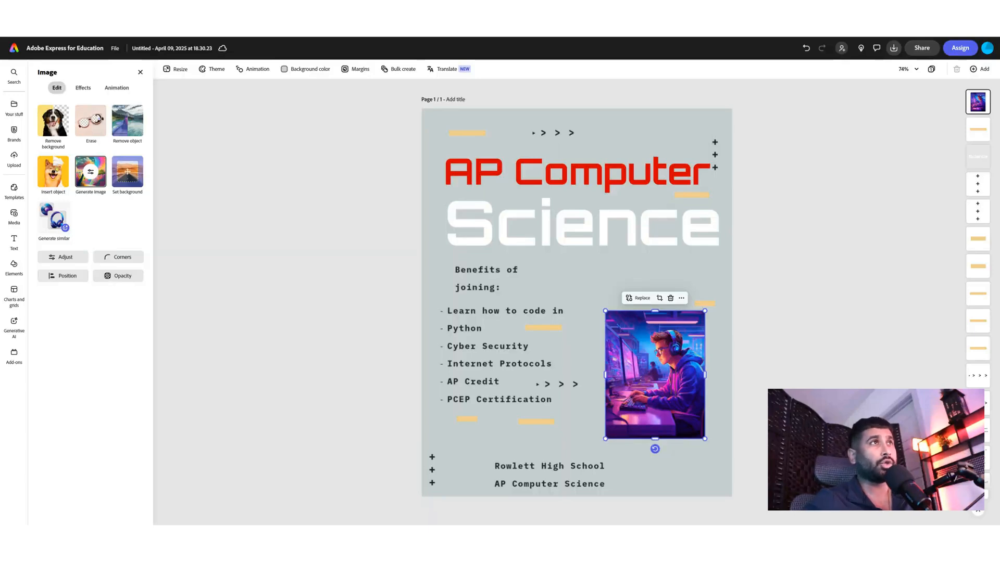
Step: Download the poster in PNG format
click(894, 48)
click(945, 112)
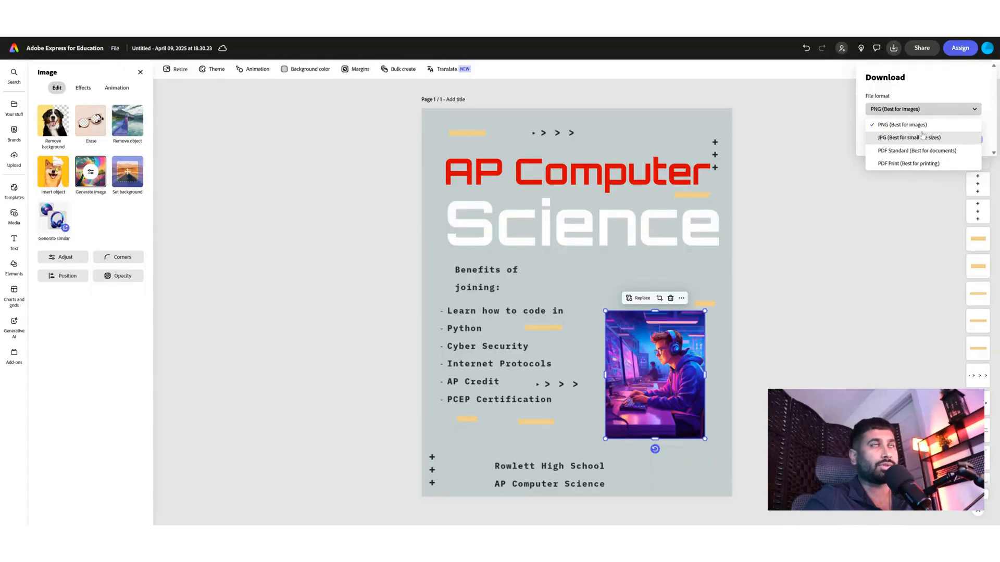
click(839, 132)
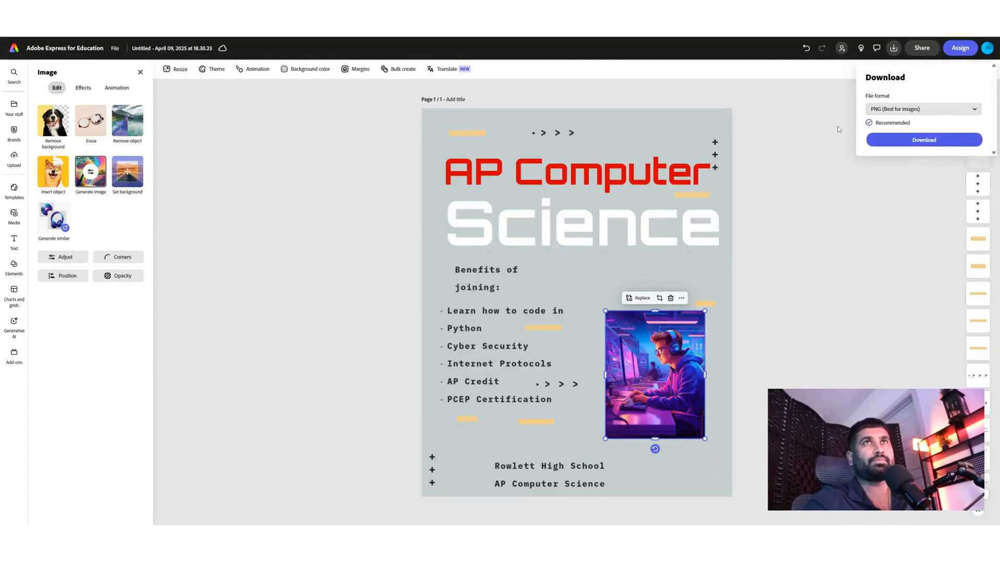
click(936, 141)
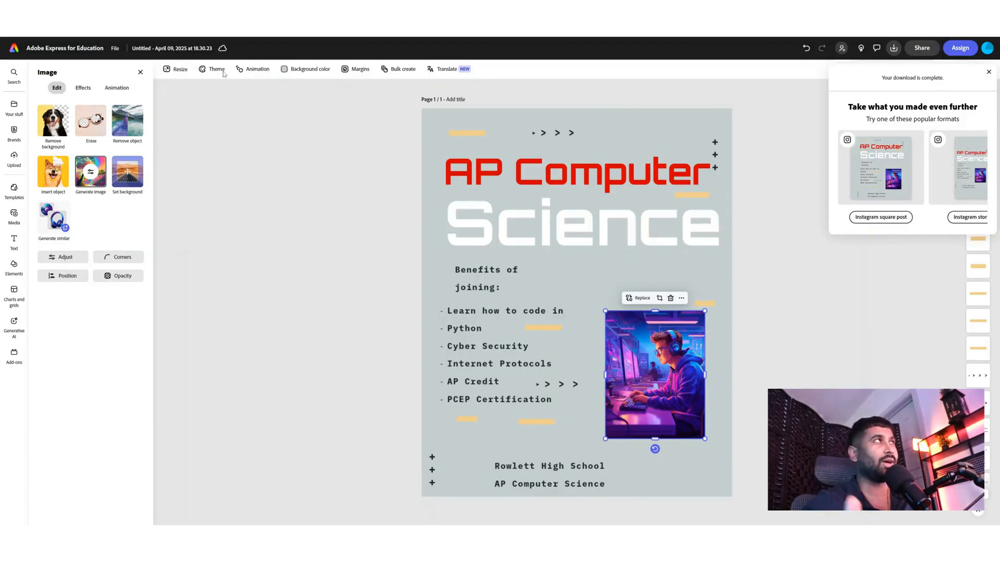
Step: Rename the document as "AP Comp Sci Poster"
click(172, 48)
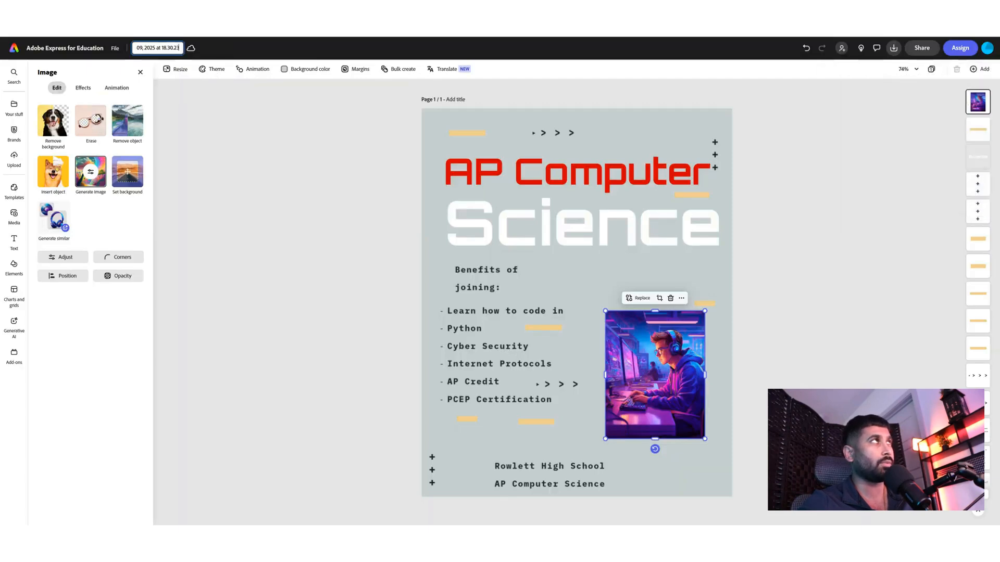
key(ctrl+a)
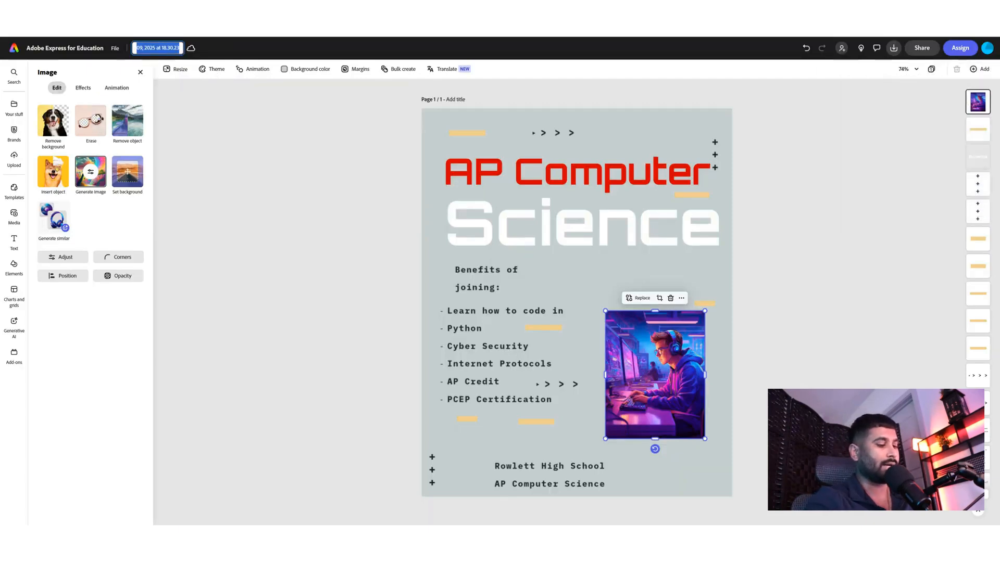
text(AP C)
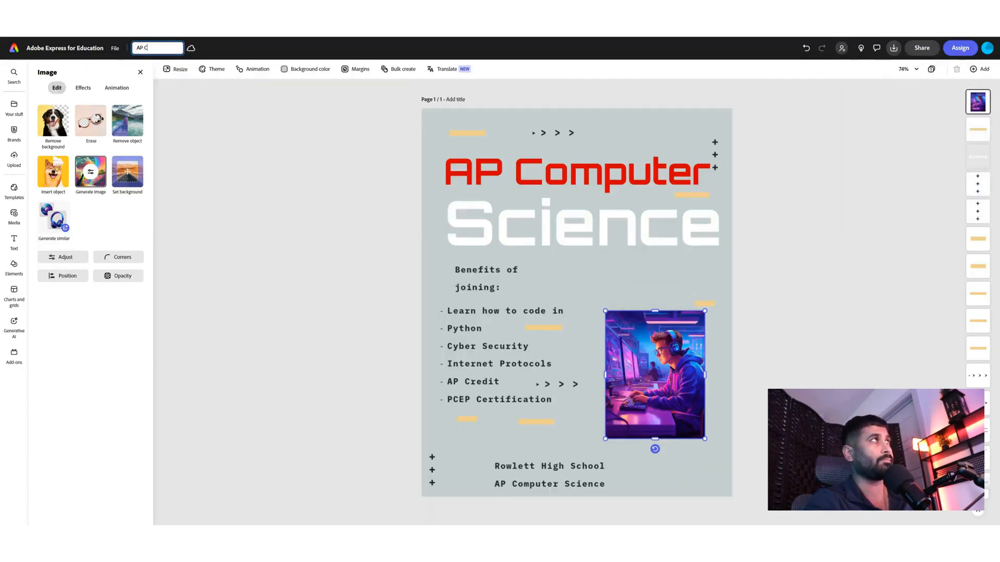
text(omp Sci)
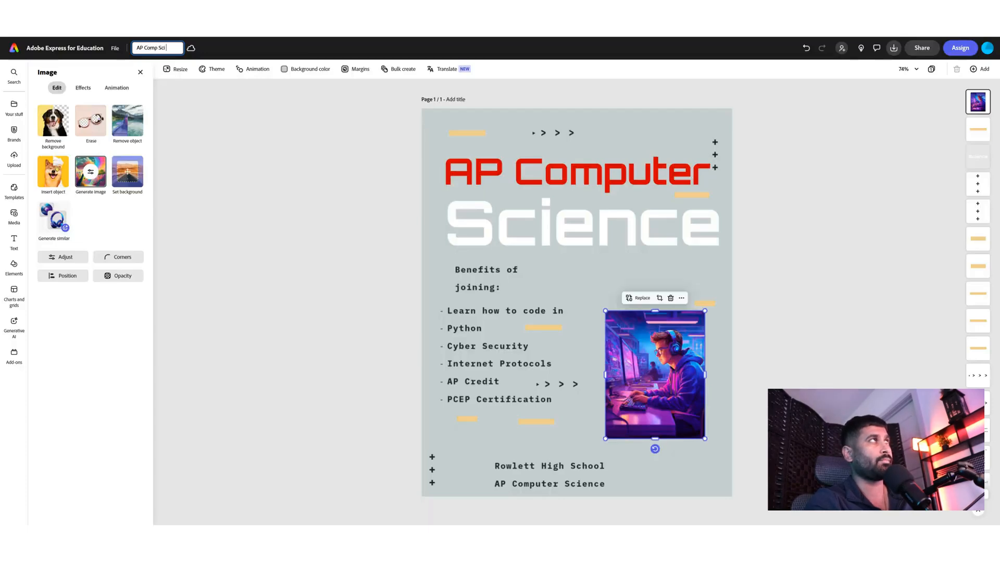
text( Poster)
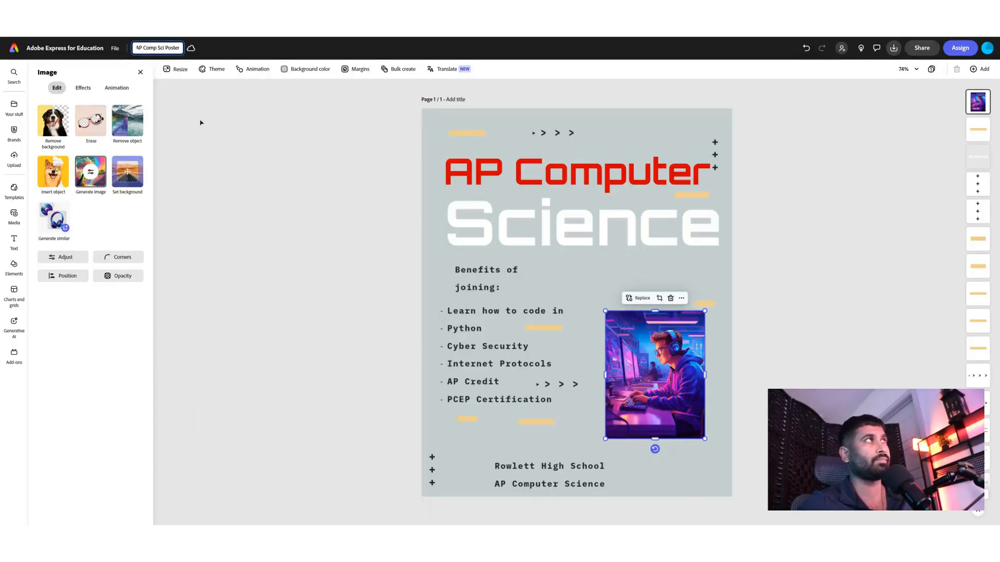
click(201, 122)
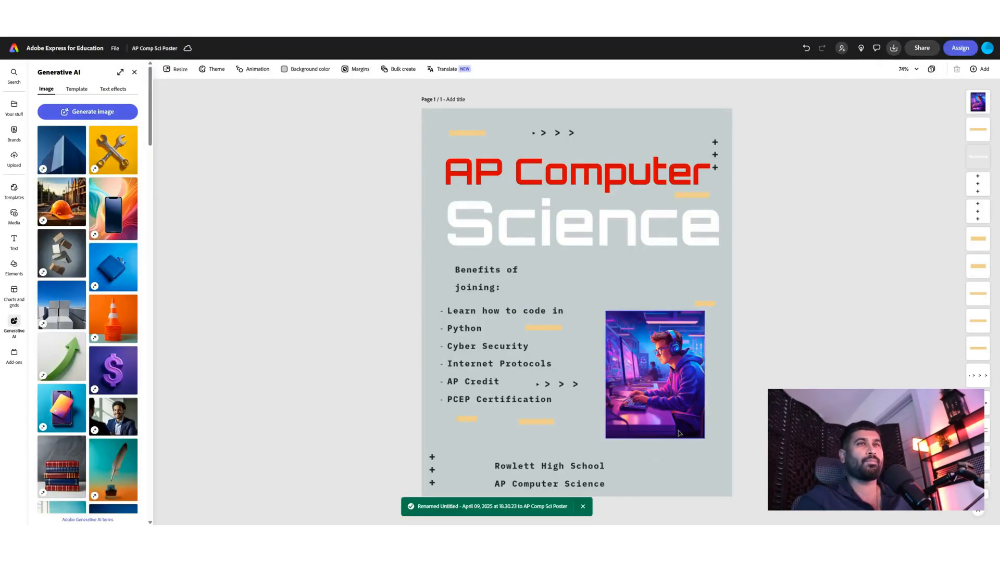